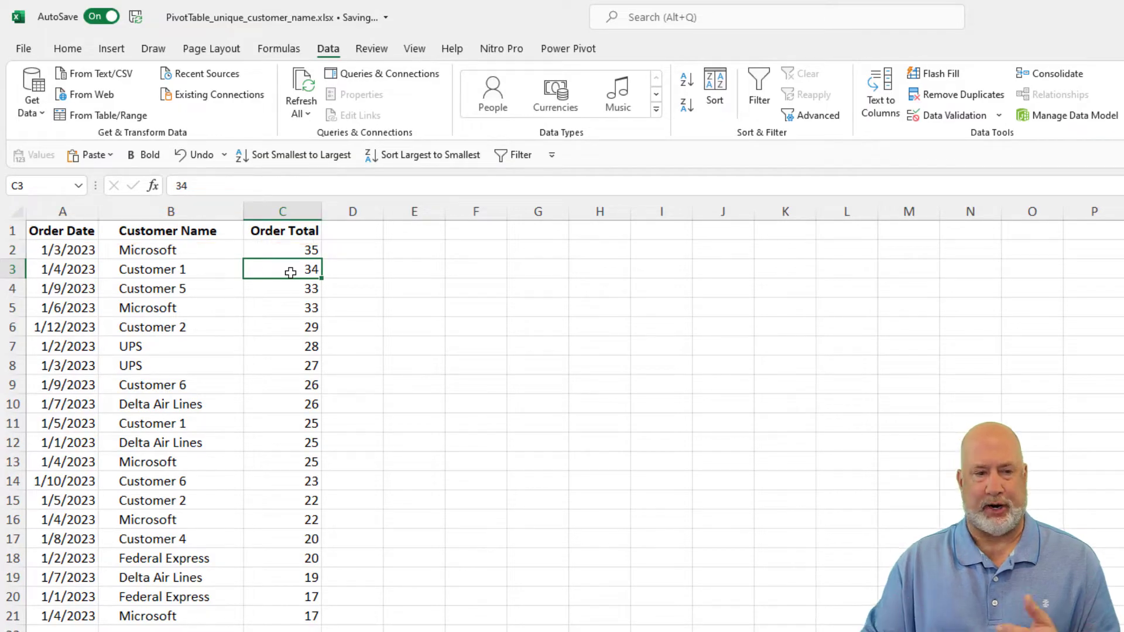
Insert an empty PivotTable from the order data at cell E4 on the existing worksheet
left_click(109, 252)
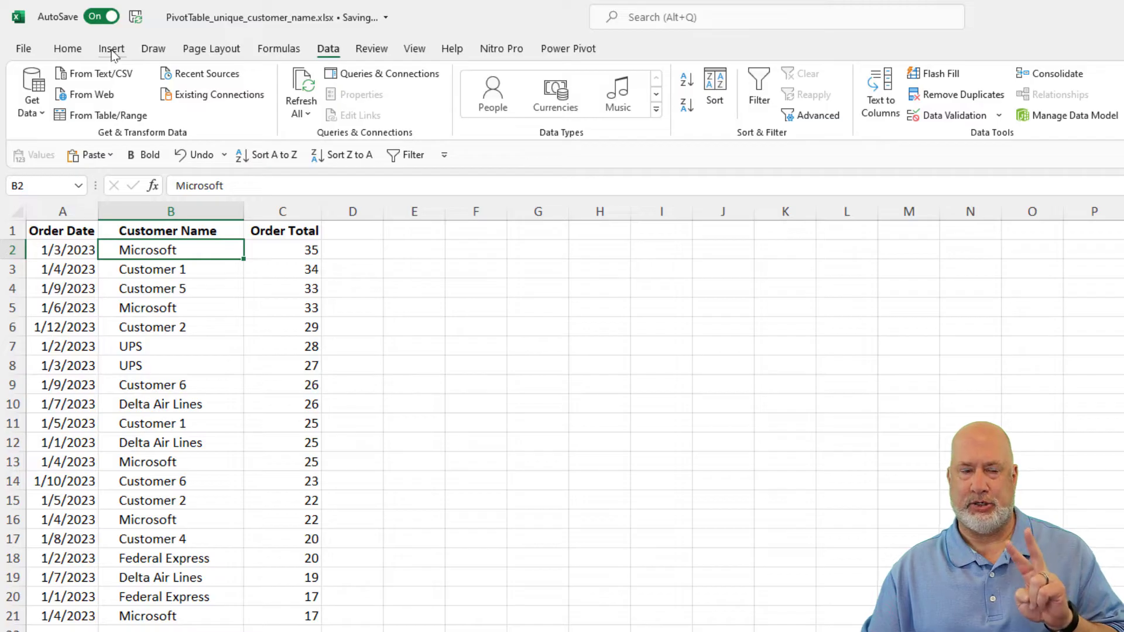
left_click(111, 49)
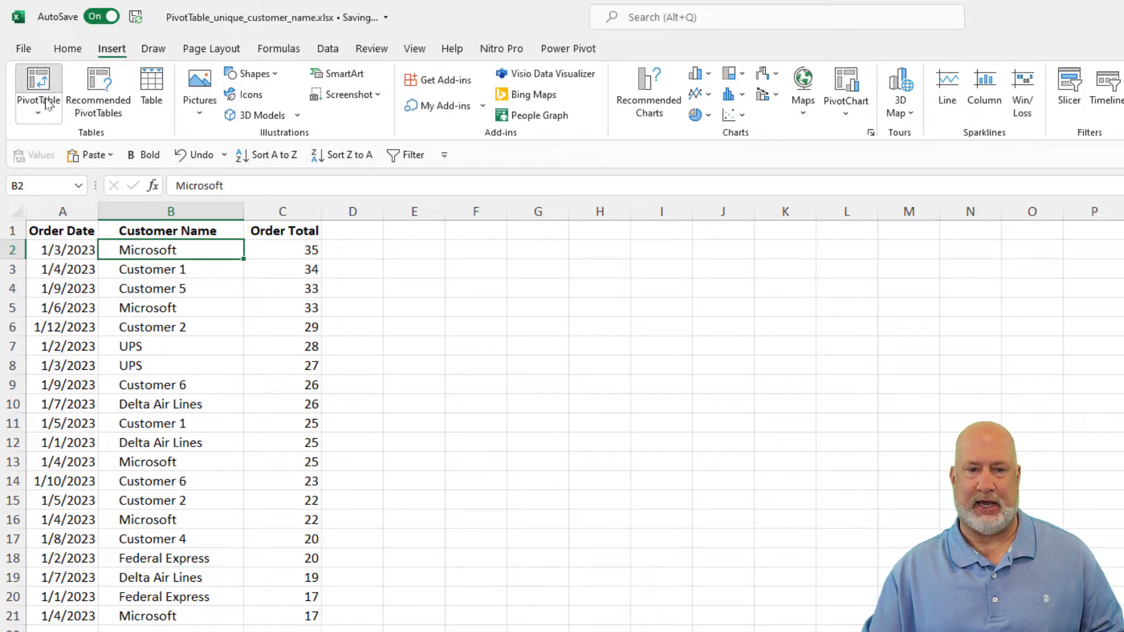
left_click(36, 82)
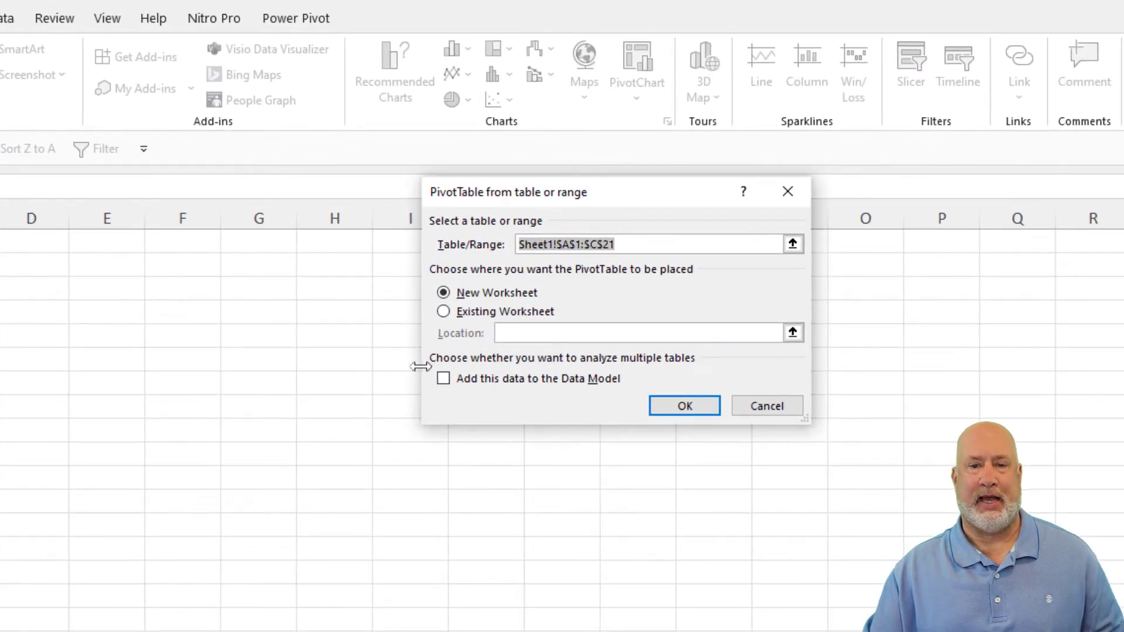
left_click(456, 311)
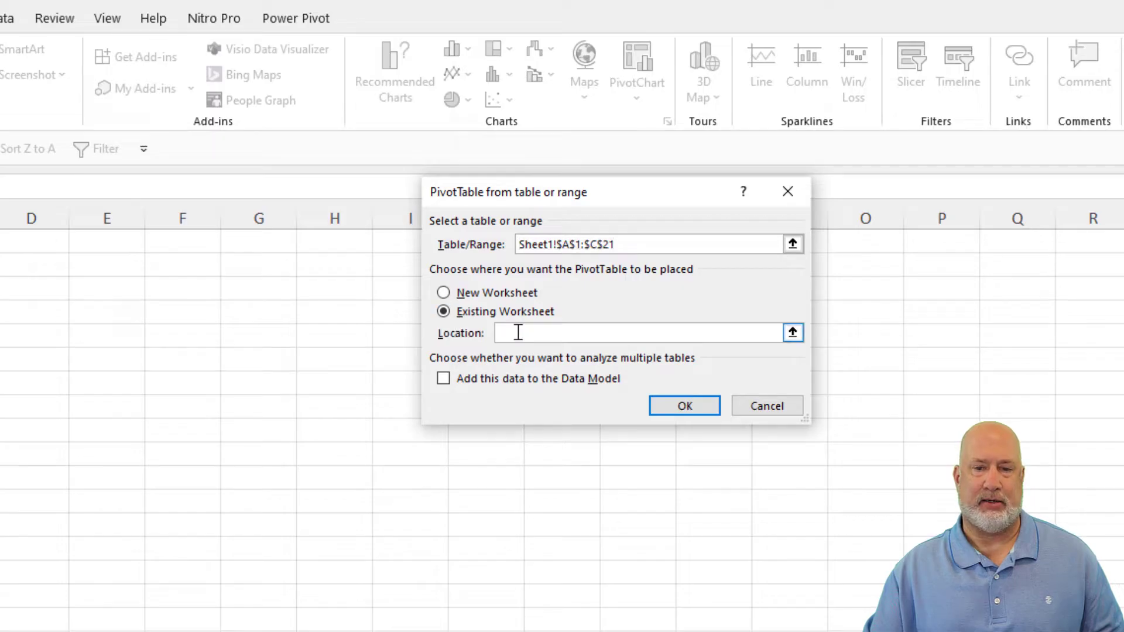
left_click(124, 317)
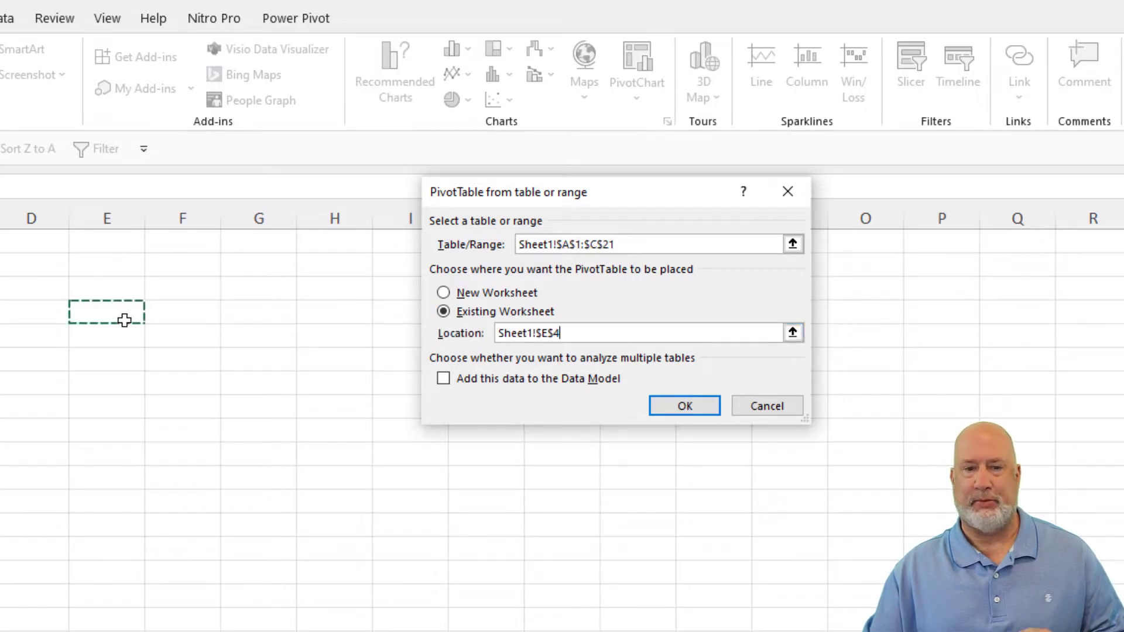
left_click(671, 408)
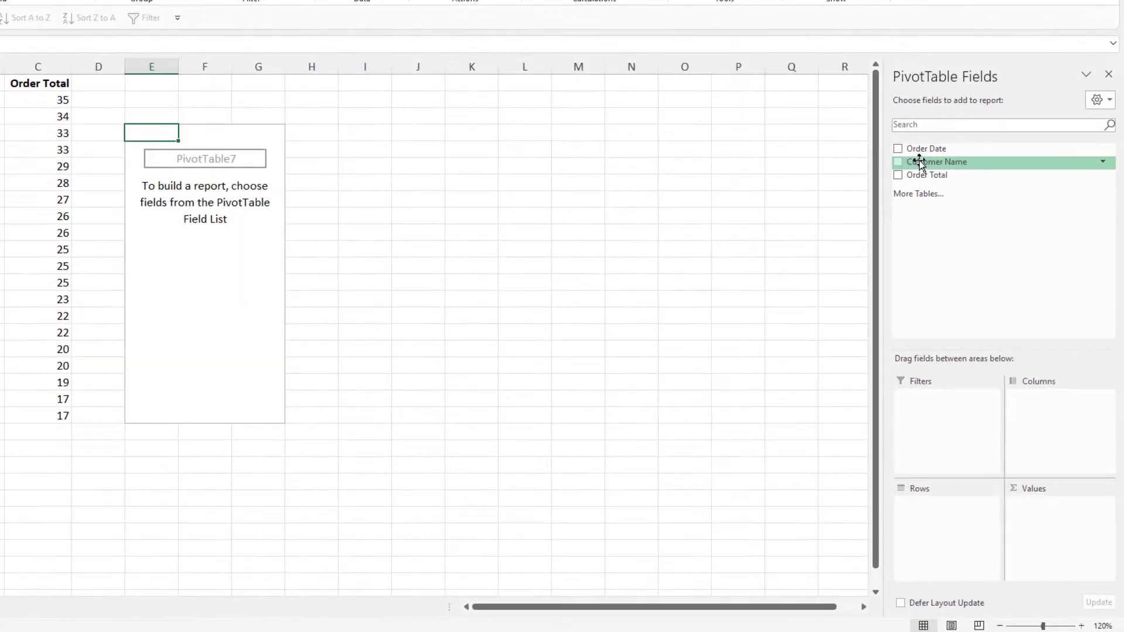
Put Order Date in Rows, and Count of Customer Name and Sum of Order Total in Values
left_click_drag(907, 103, 926, 532)
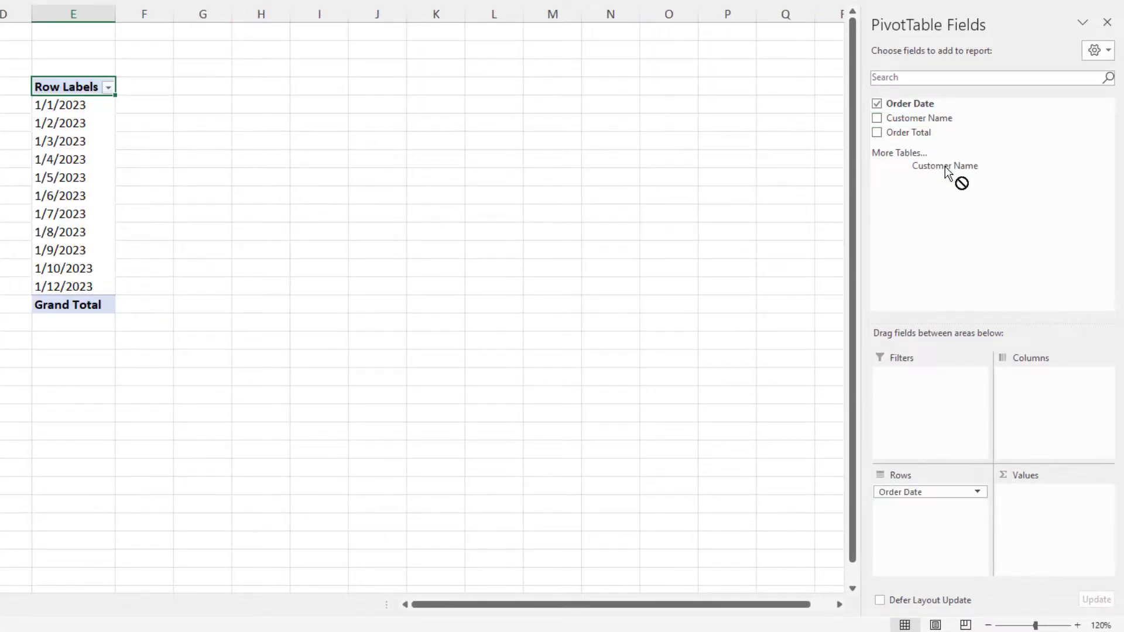
left_click_drag(909, 120, 1057, 518)
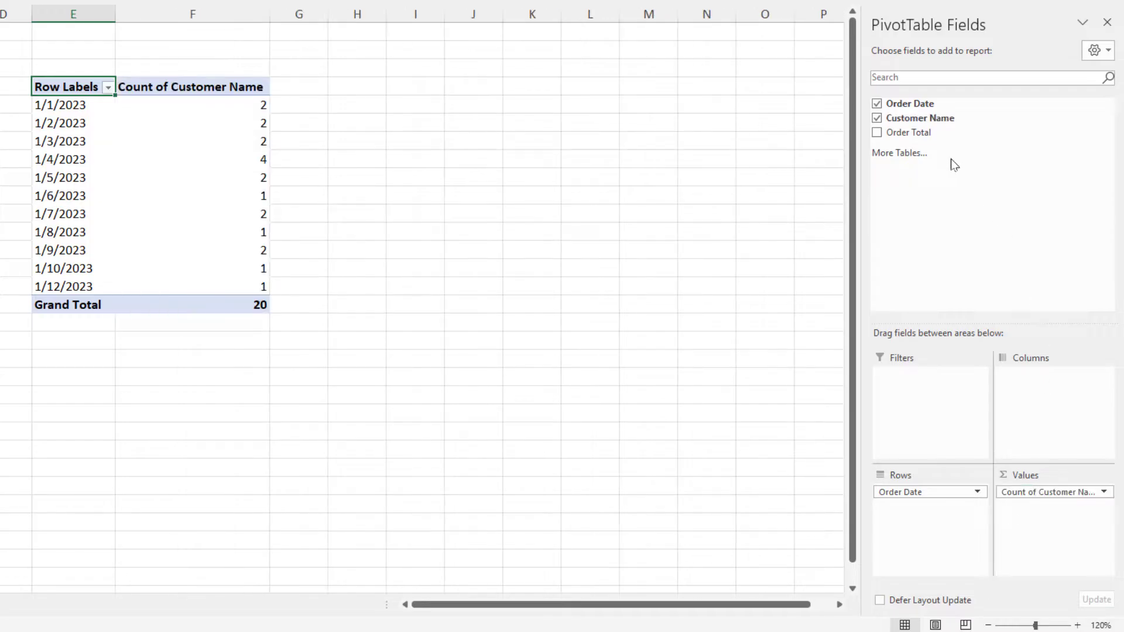
left_click_drag(915, 135, 1052, 491)
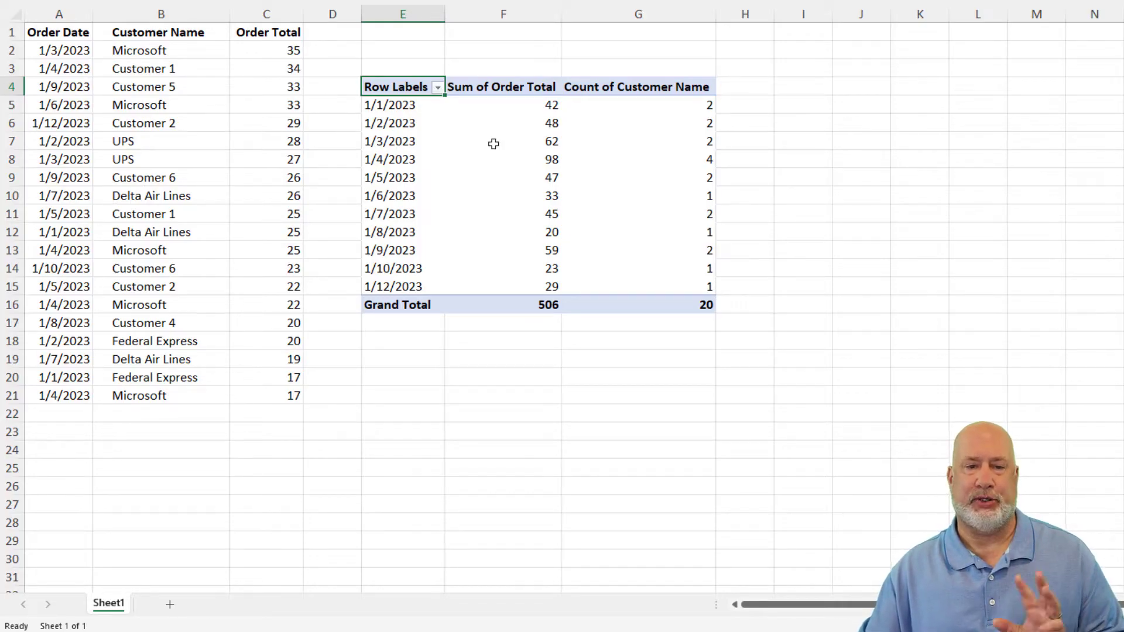
Replace the Order Total sort with Order Date oldest to newest, then Customer Name A to Z
left_click(146, 105)
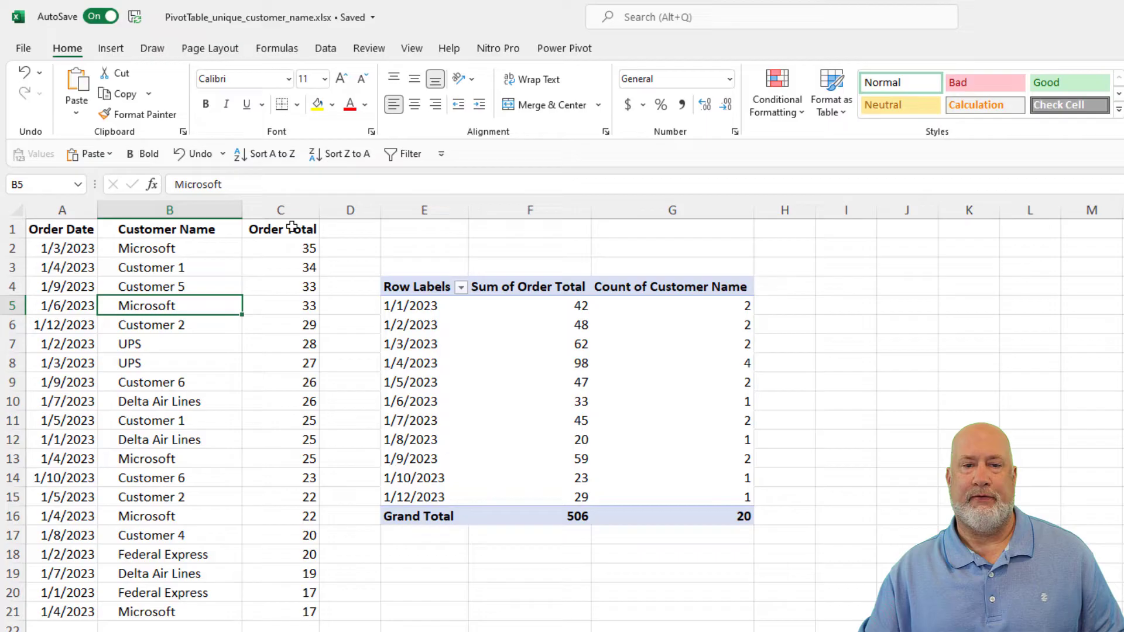
left_click(326, 50)
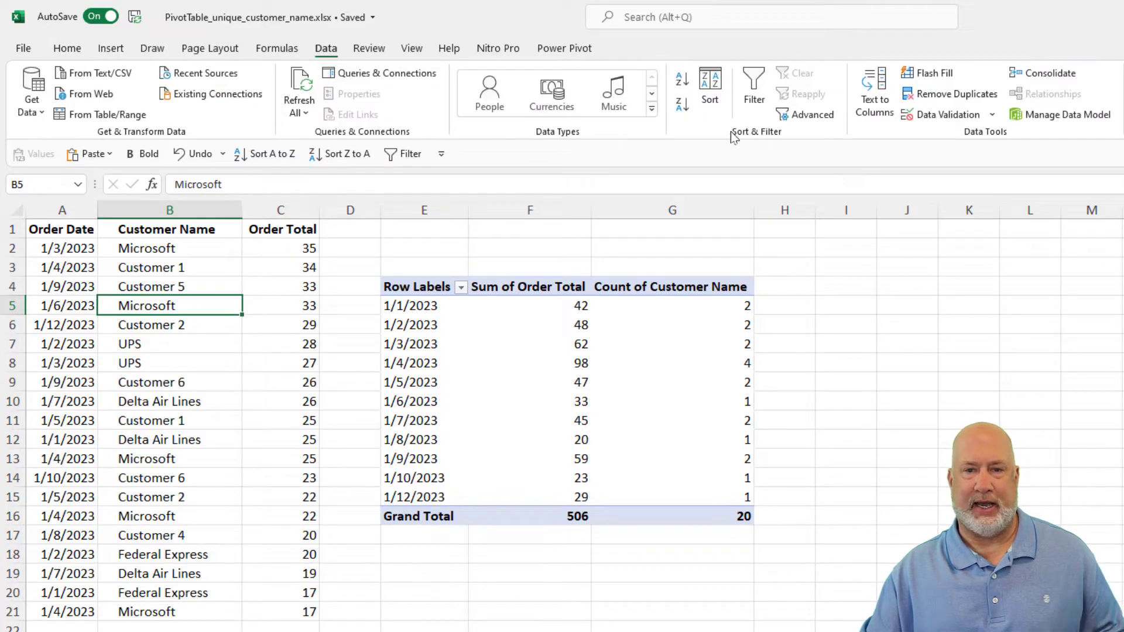
left_click(710, 99)
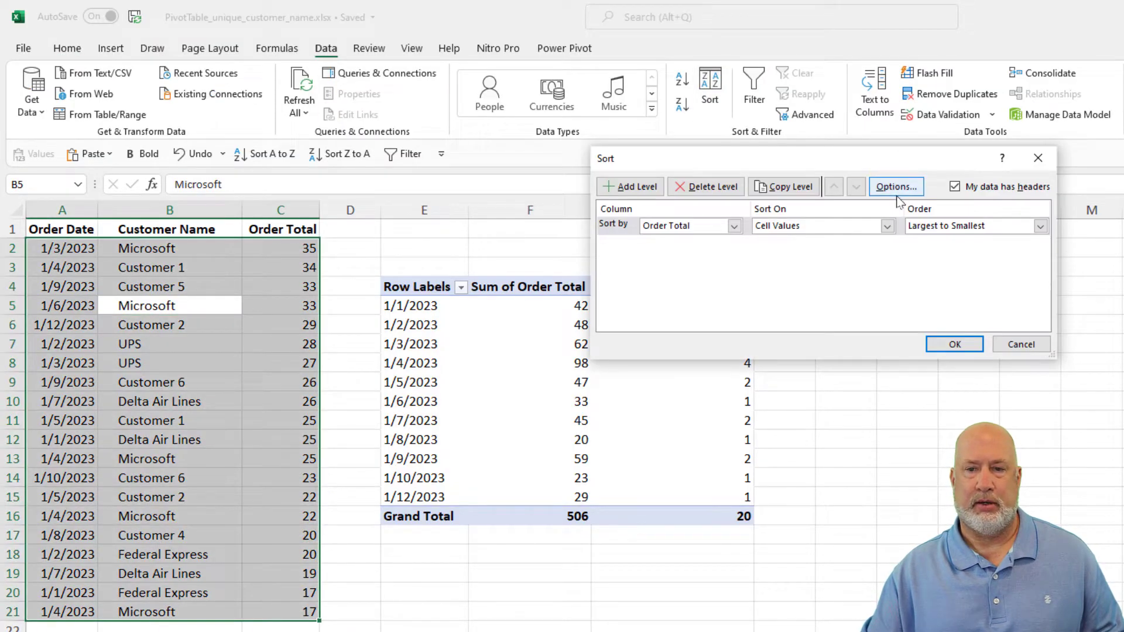
left_click(713, 186)
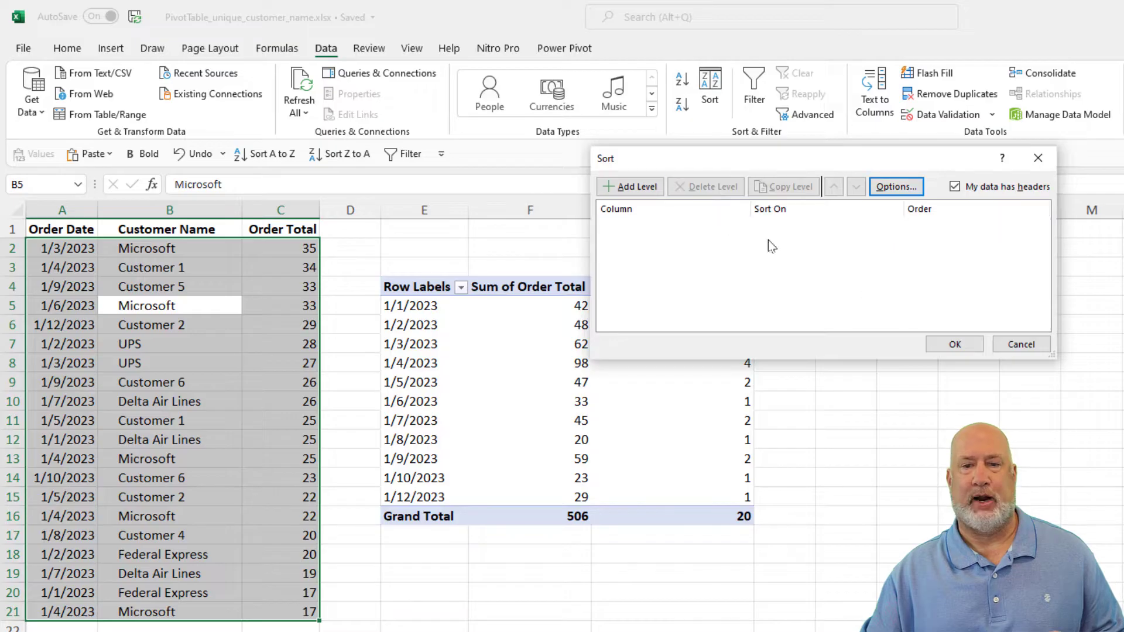
left_click(629, 186)
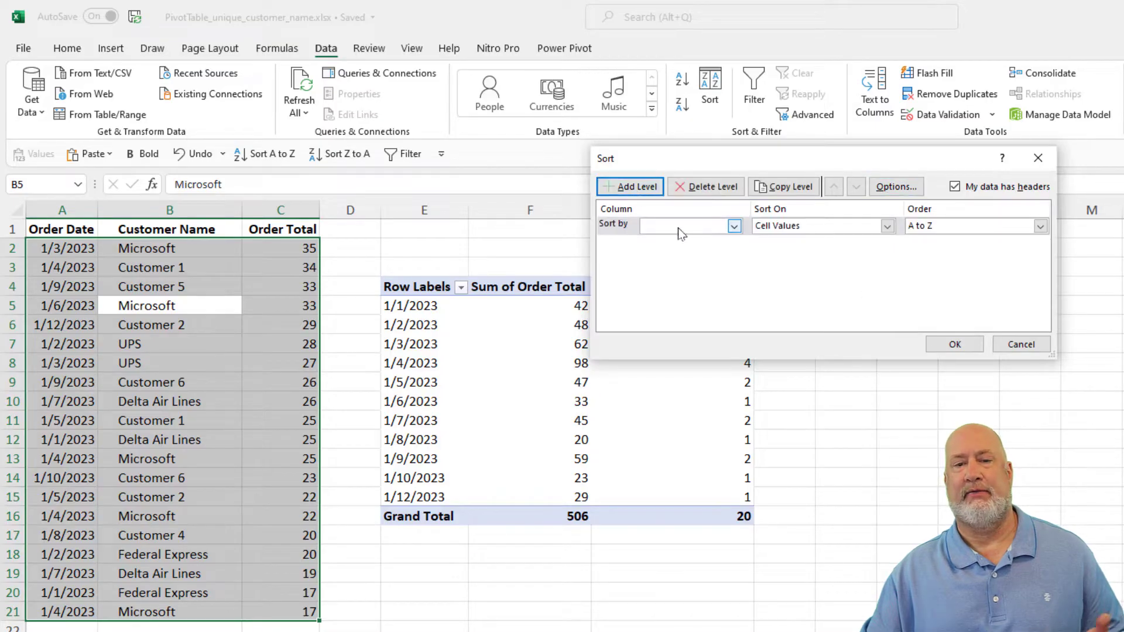
left_click(735, 228)
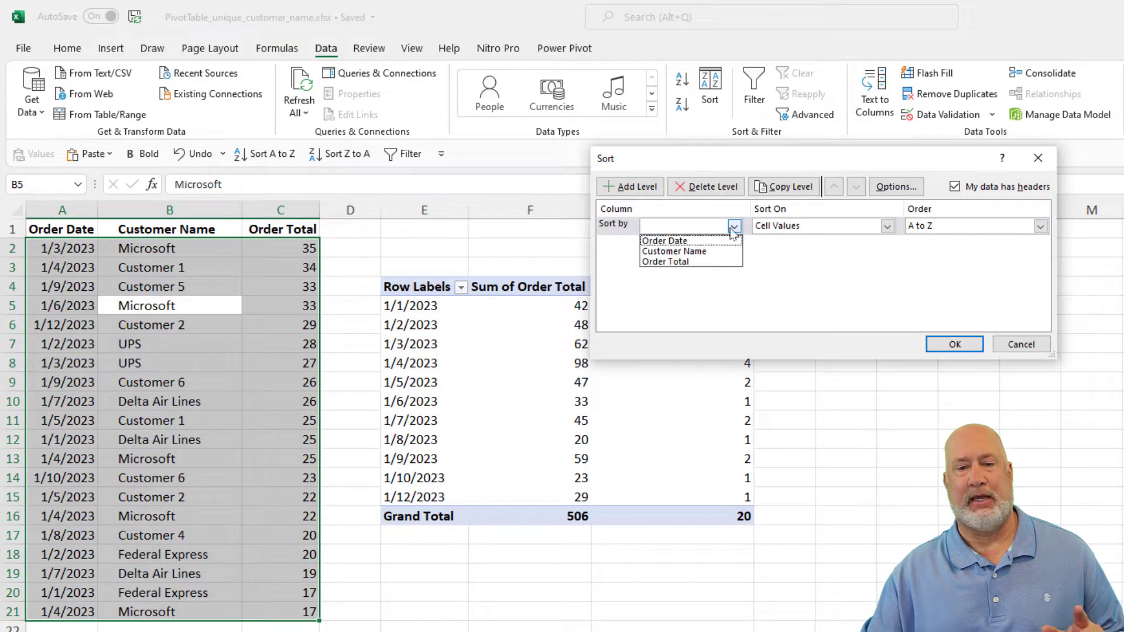
left_click(691, 241)
left_click(629, 187)
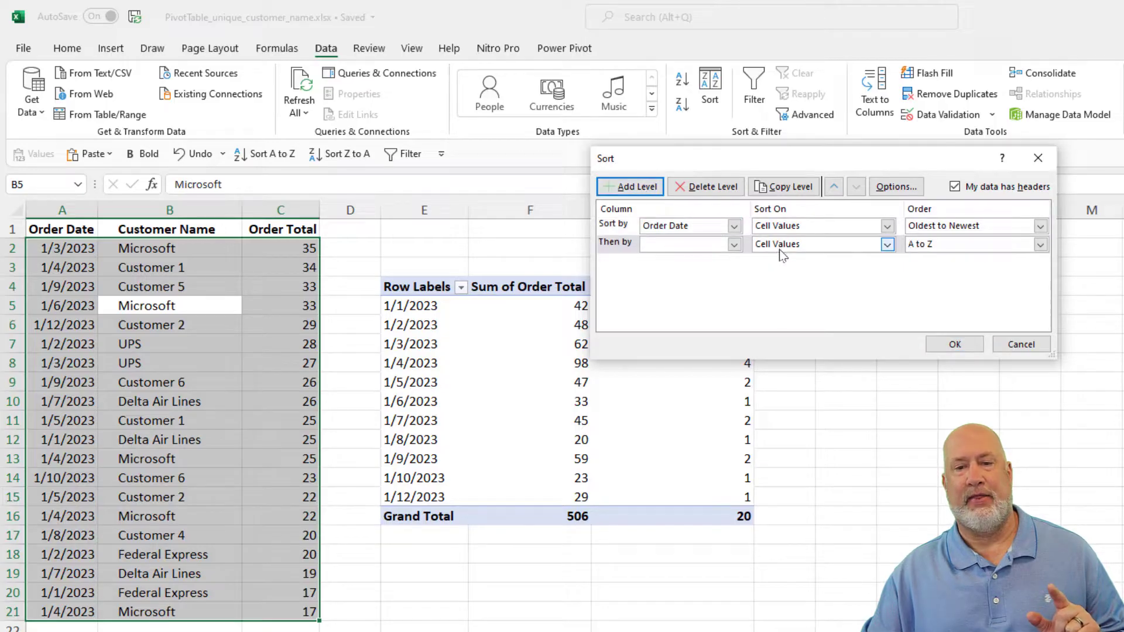
left_click(734, 245)
left_click(703, 268)
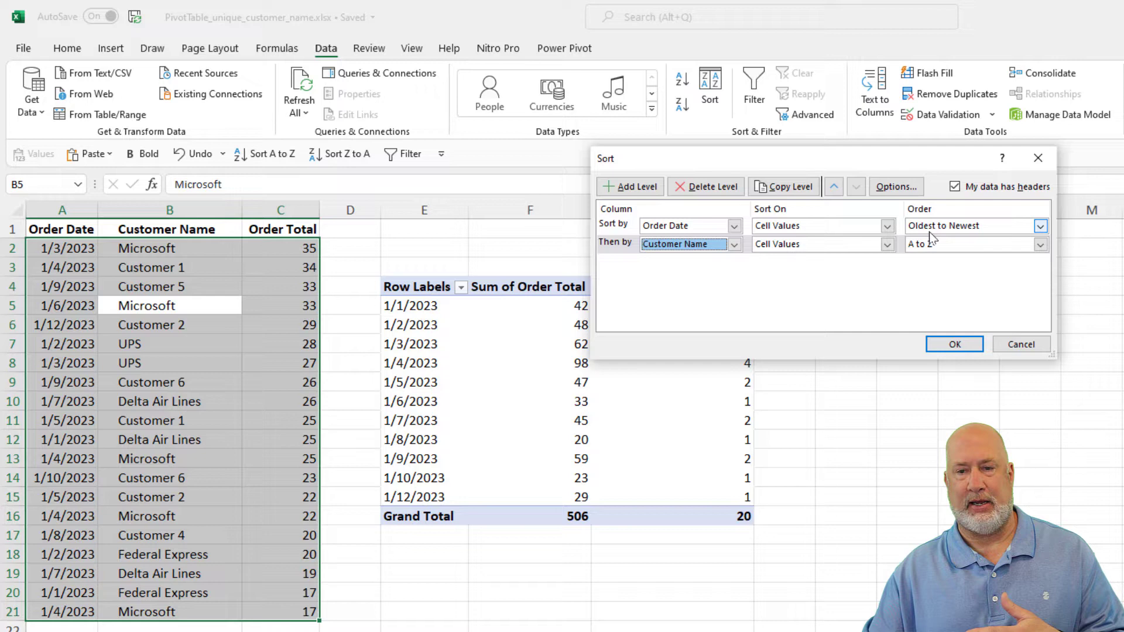
left_click(954, 343)
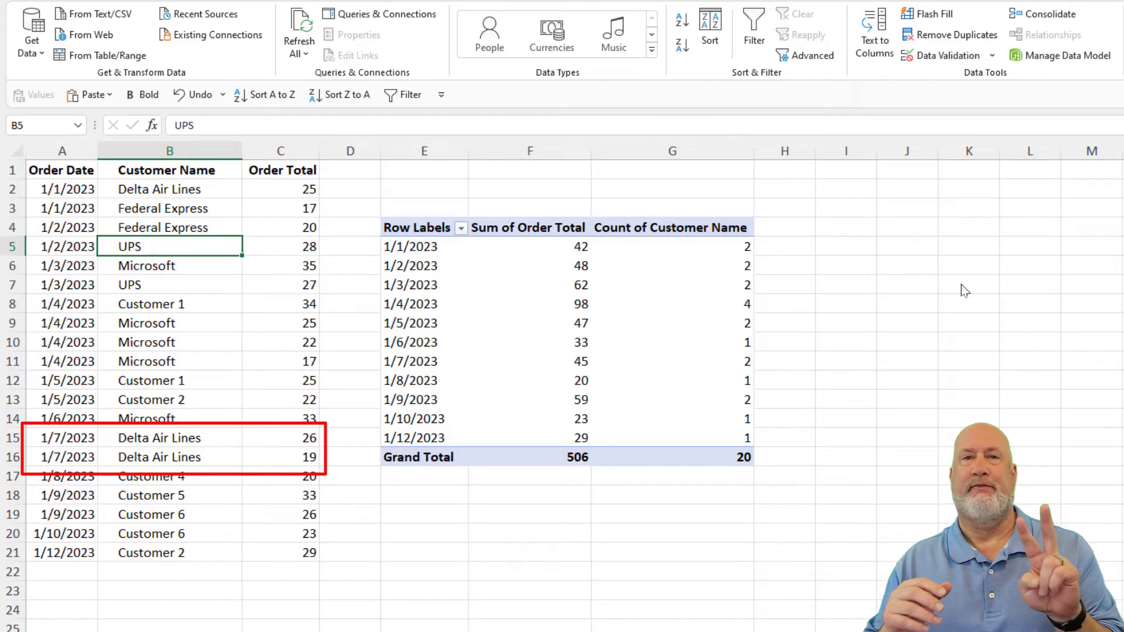
left_click(718, 360)
left_click(726, 285)
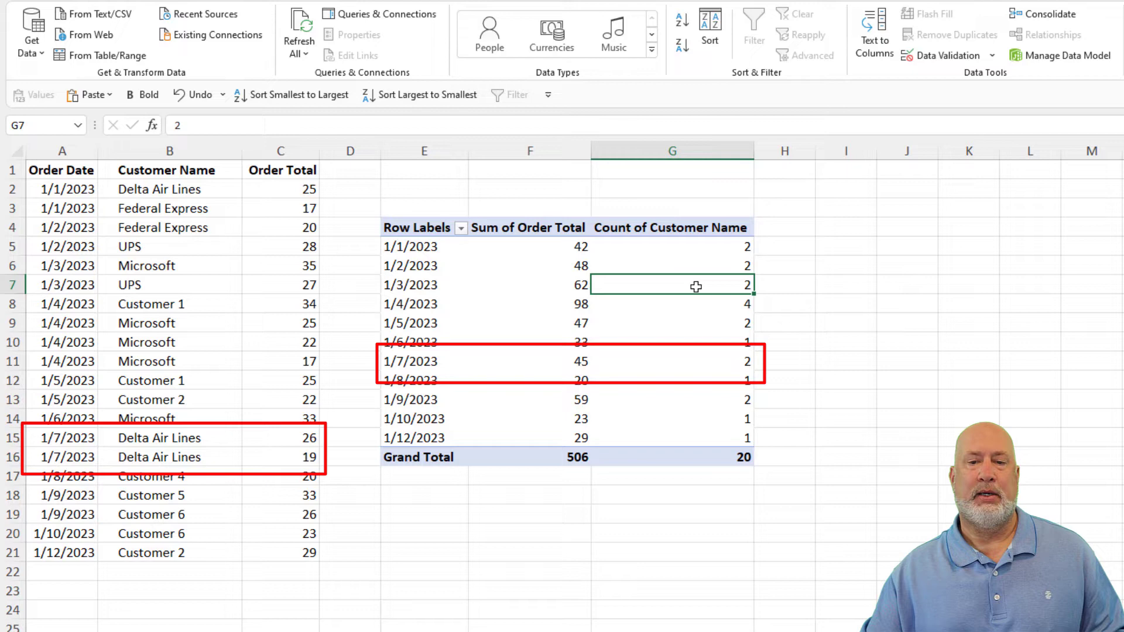
left_click_drag(447, 151, 674, 153)
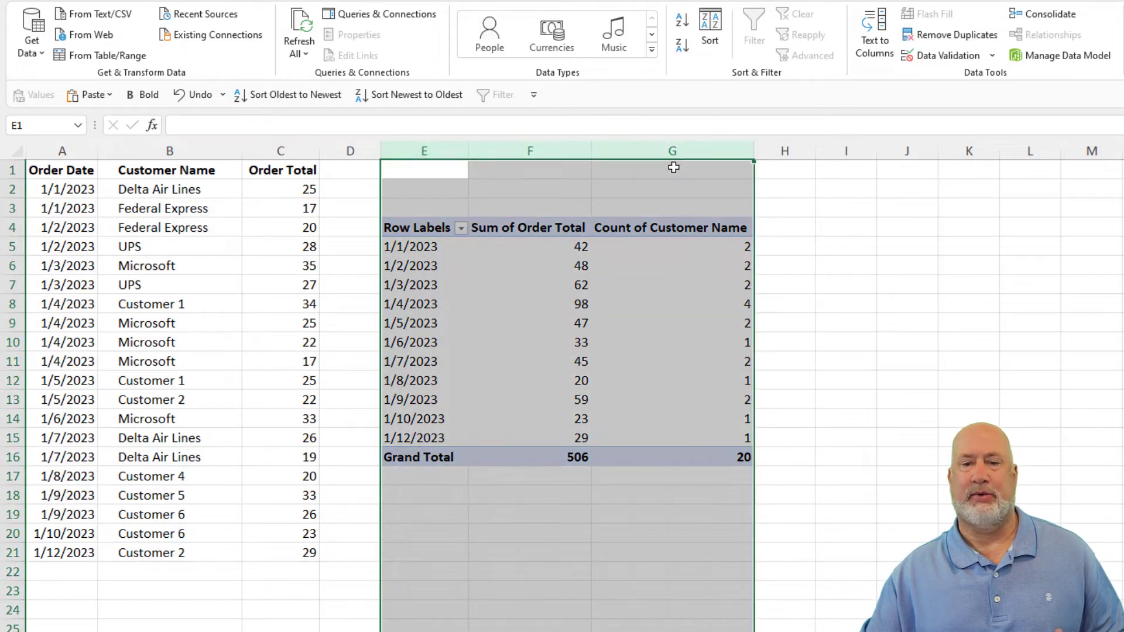
left_click(662, 186)
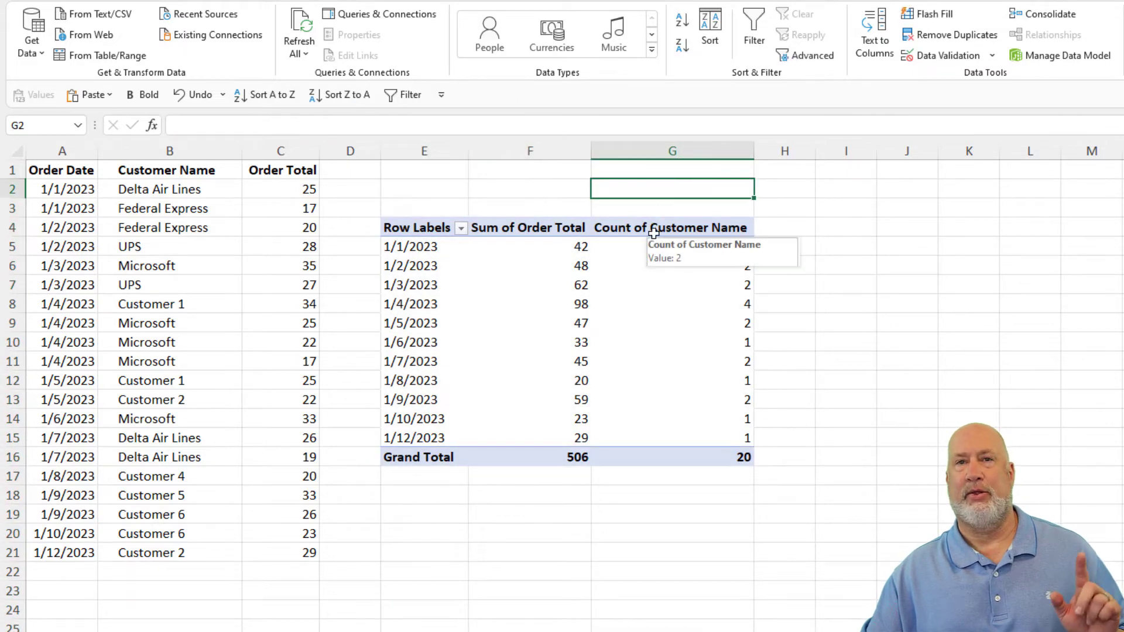
Open the Count of Customer Name value field settings and close them unchanged
right_click(654, 231)
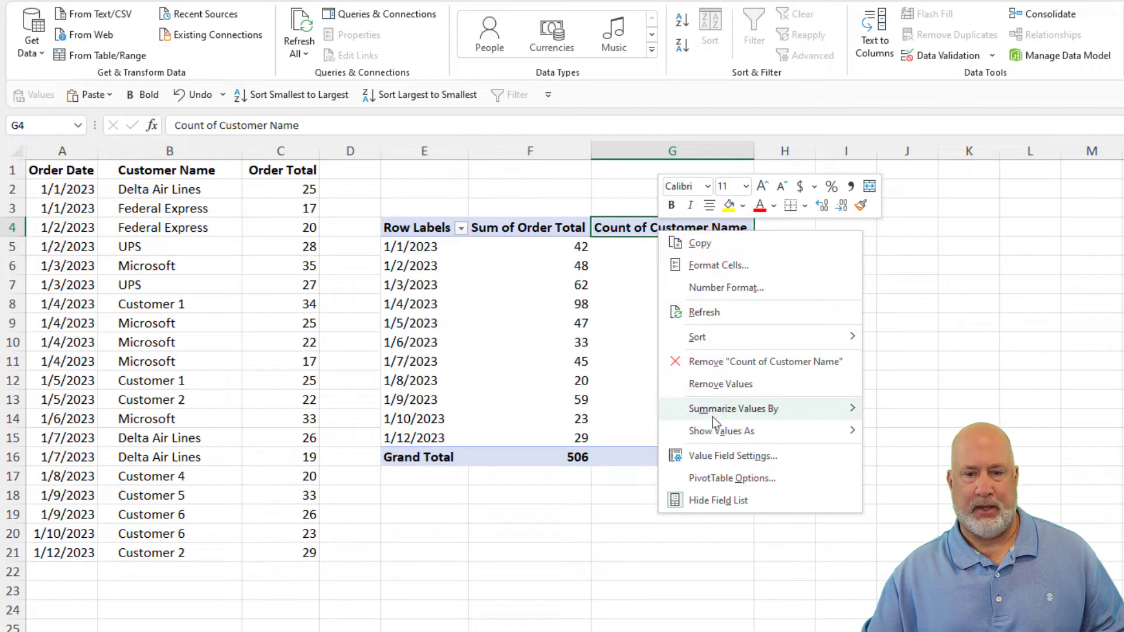
mouse_move(612, 410)
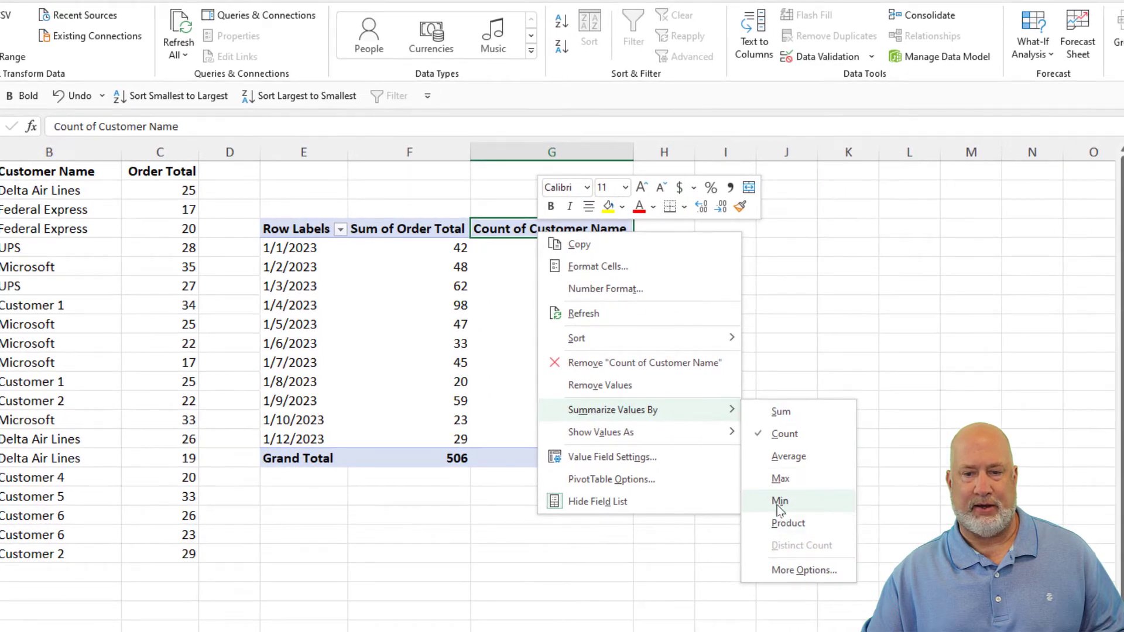
left_click(810, 571)
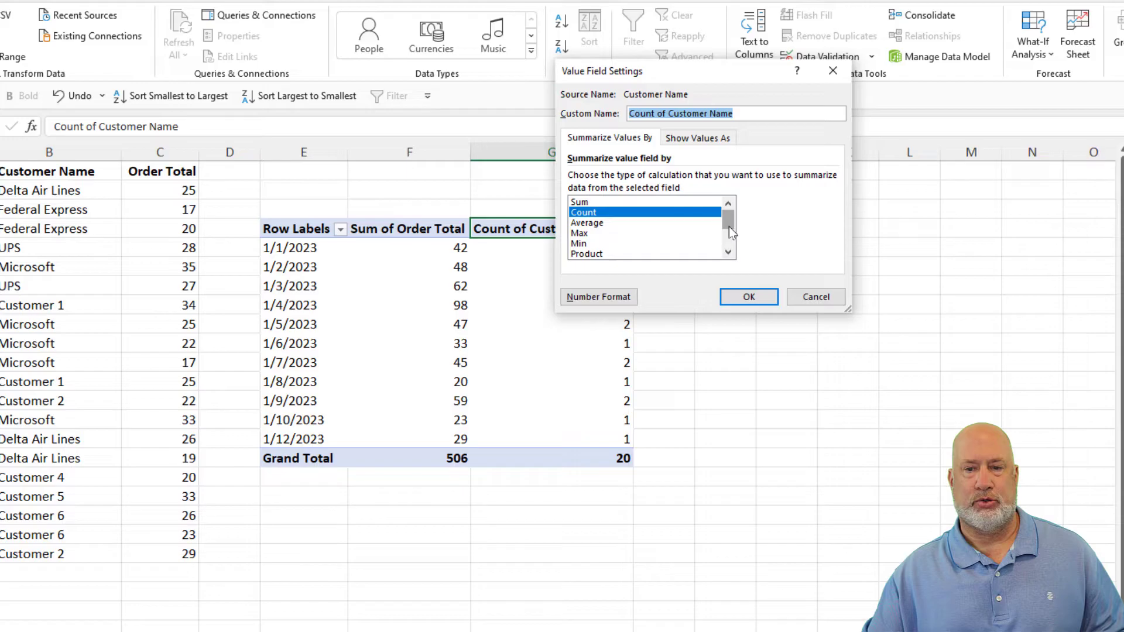
left_click_drag(729, 226, 729, 246)
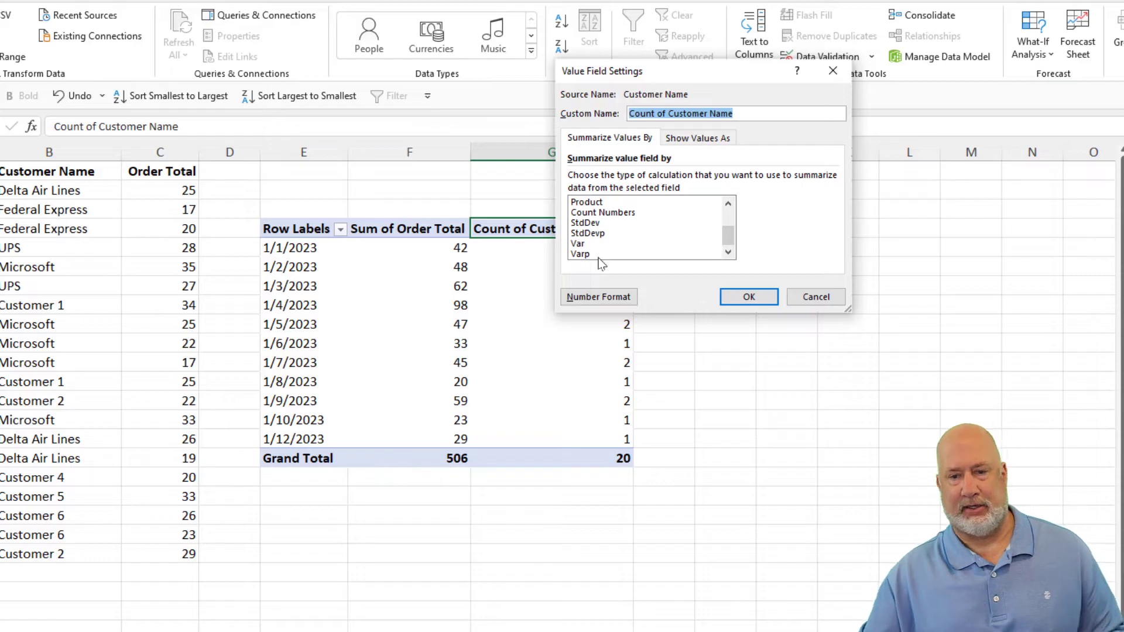
left_click(805, 305)
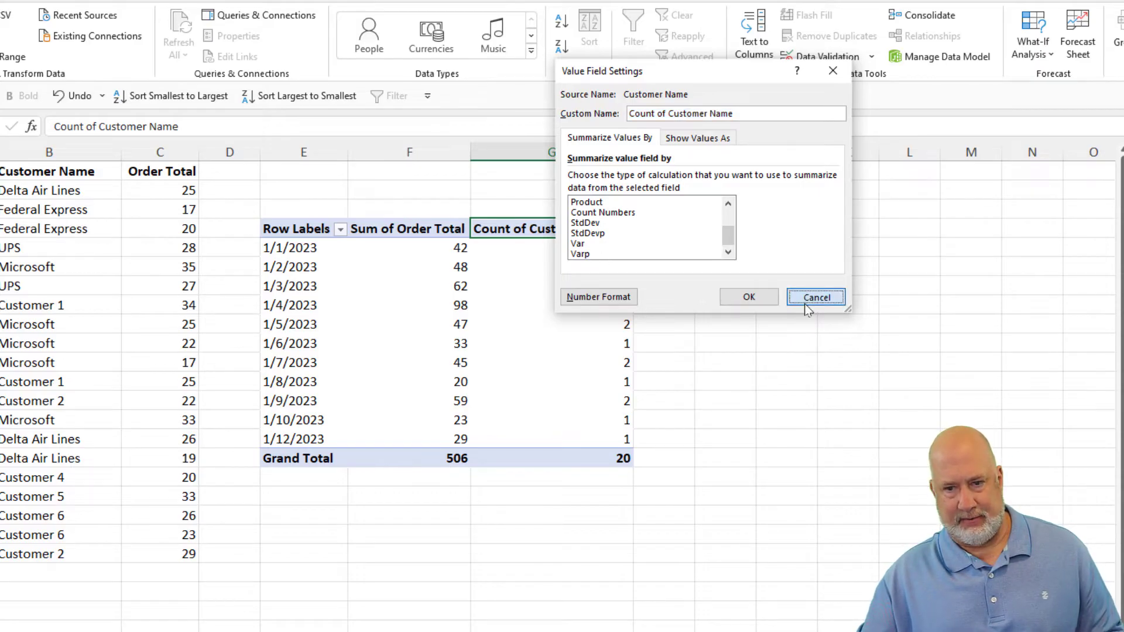
Delete columns E through G to remove the old PivotTable
left_click_drag(319, 151, 516, 165)
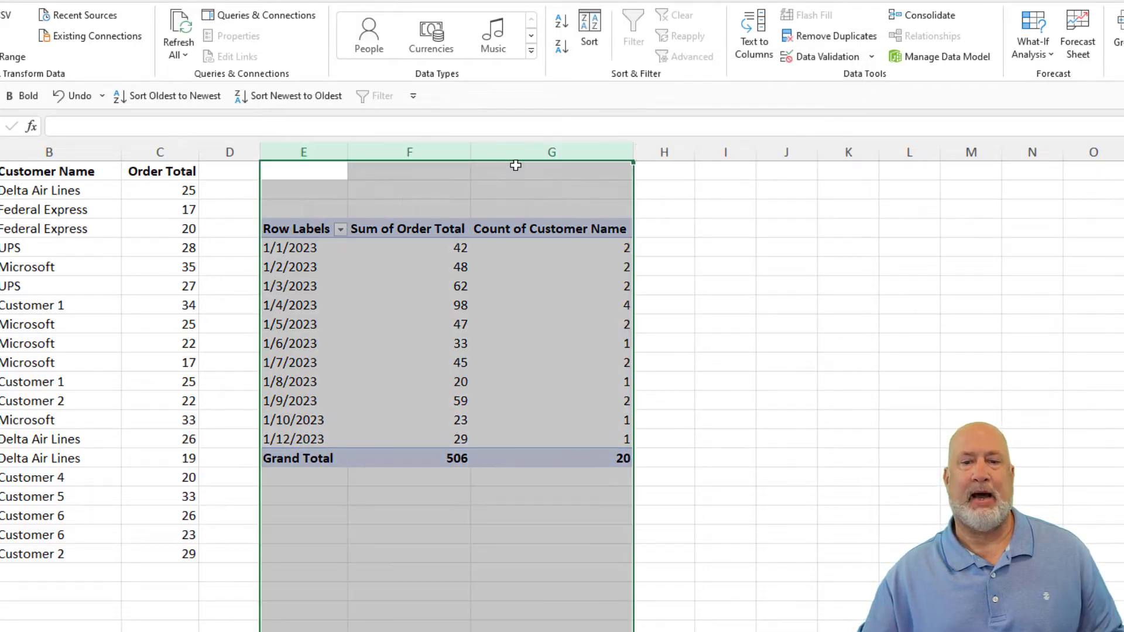
right_click(515, 166)
left_click(564, 322)
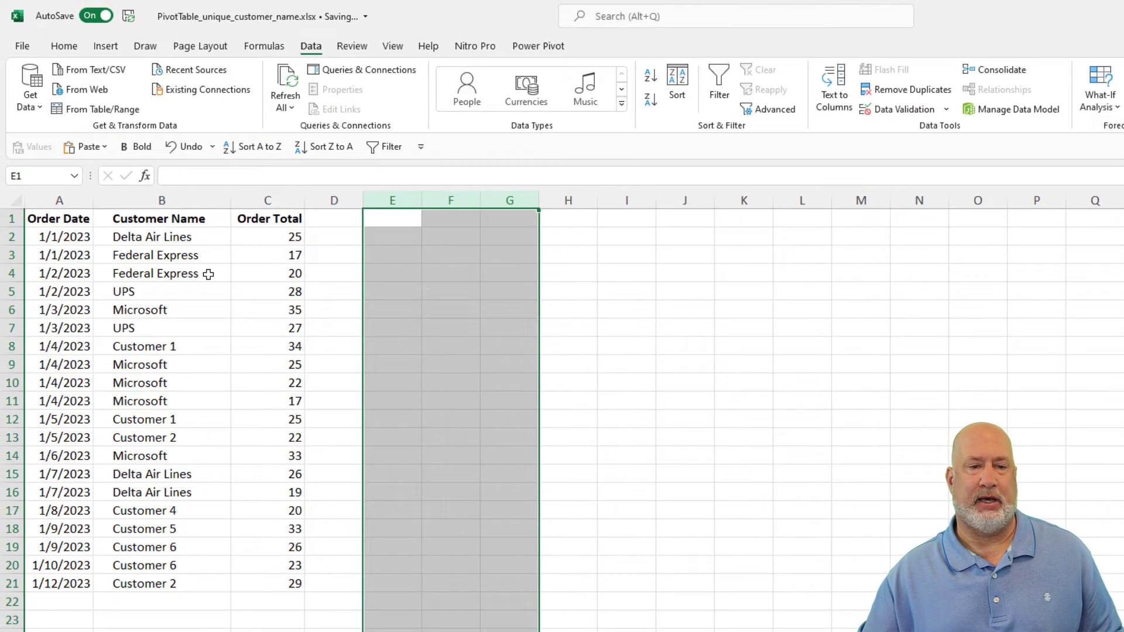
Set up a PivotTable from the order data at E4, adding the data to the Data Model
left_click(209, 274)
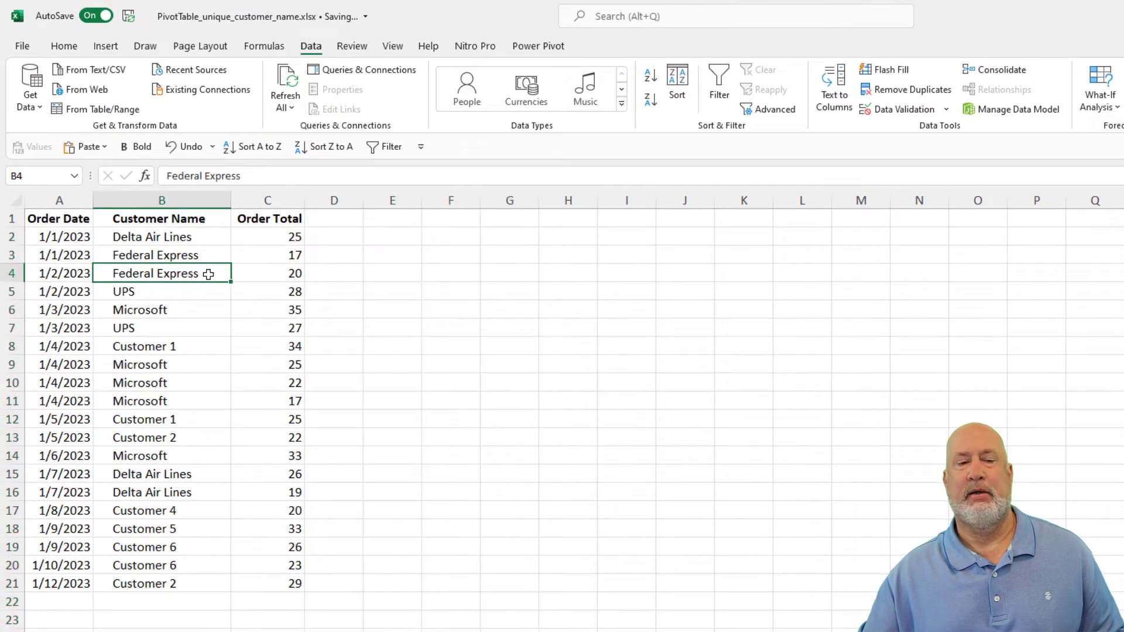
left_click(107, 47)
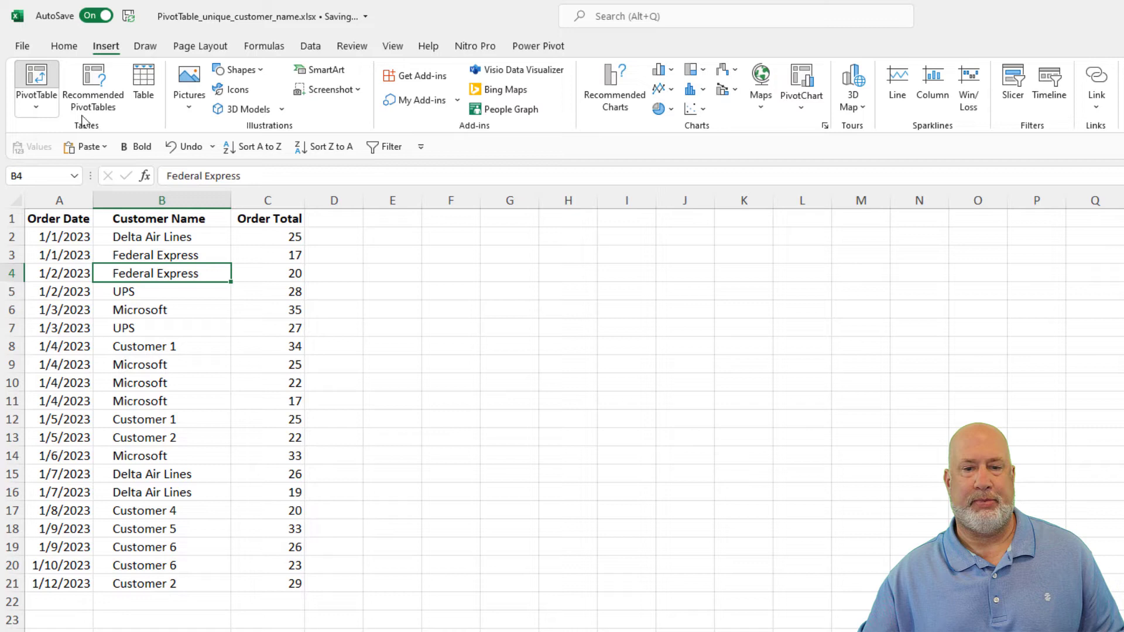
left_click(654, 273)
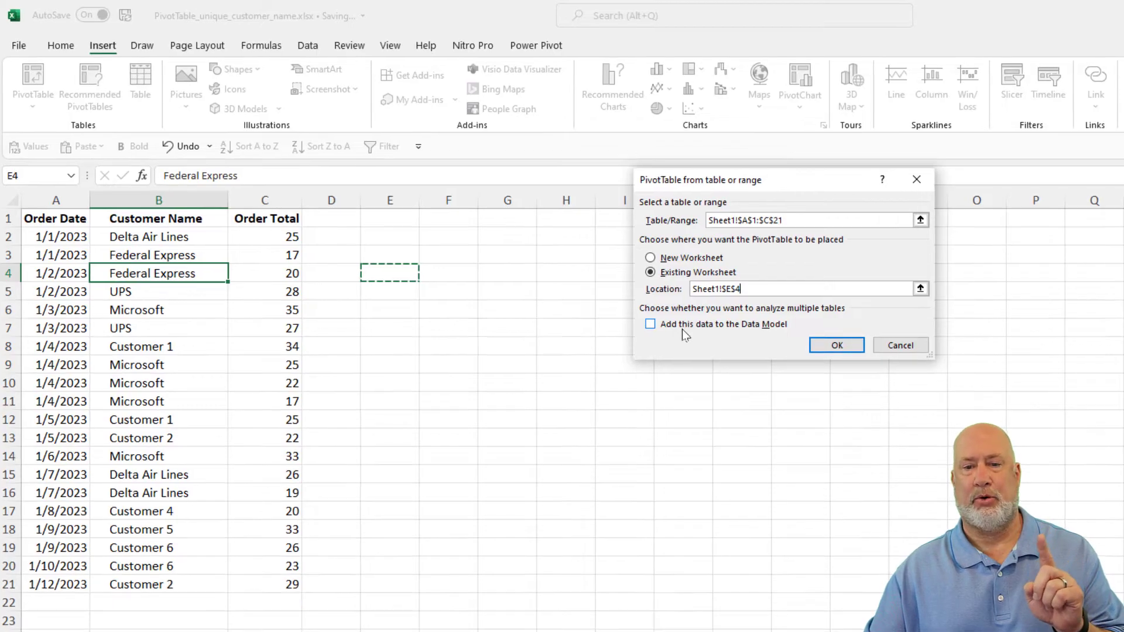
left_click(683, 328)
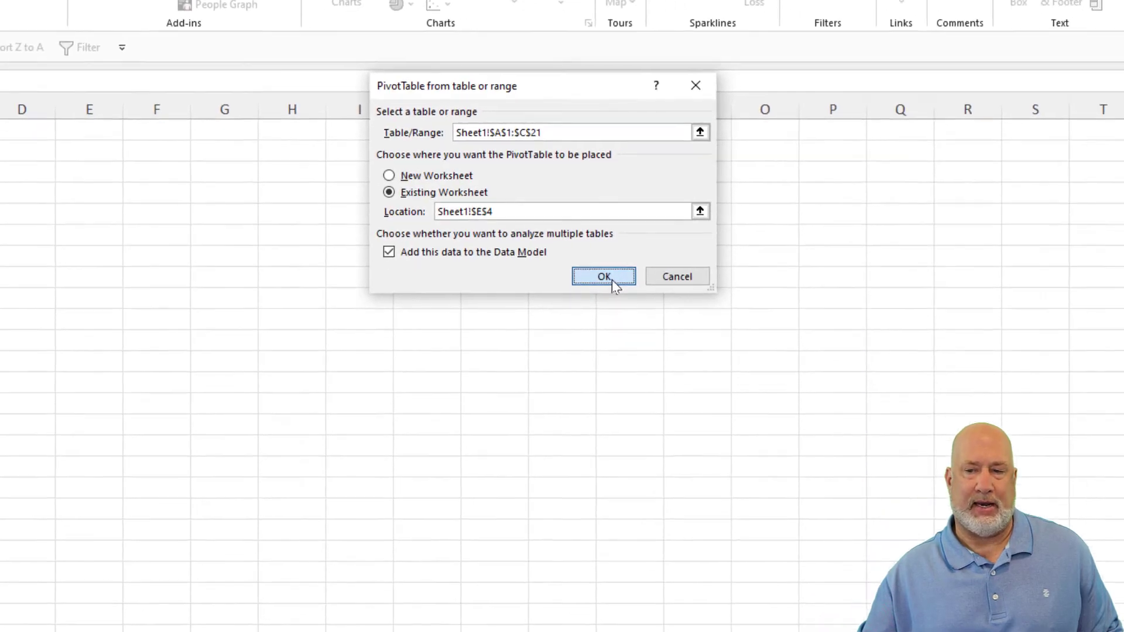
Build the new PivotTable with Order Date rows, Sum of Order Total and Count of Customer Name
left_click(685, 369)
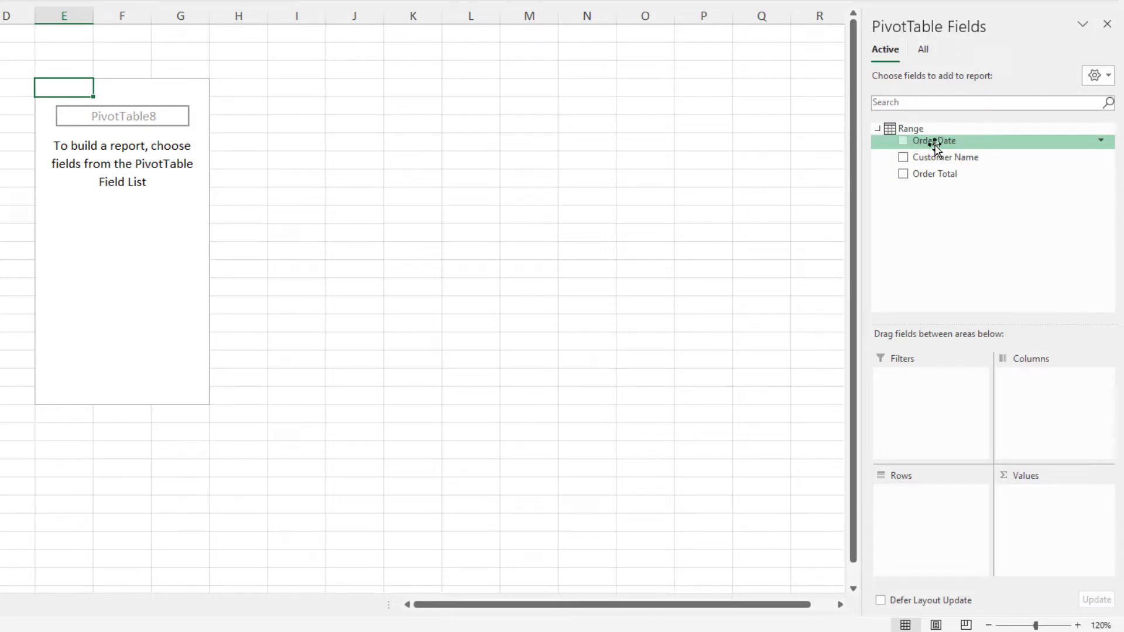
left_click_drag(935, 145, 944, 186)
left_click_drag(939, 405, 926, 523)
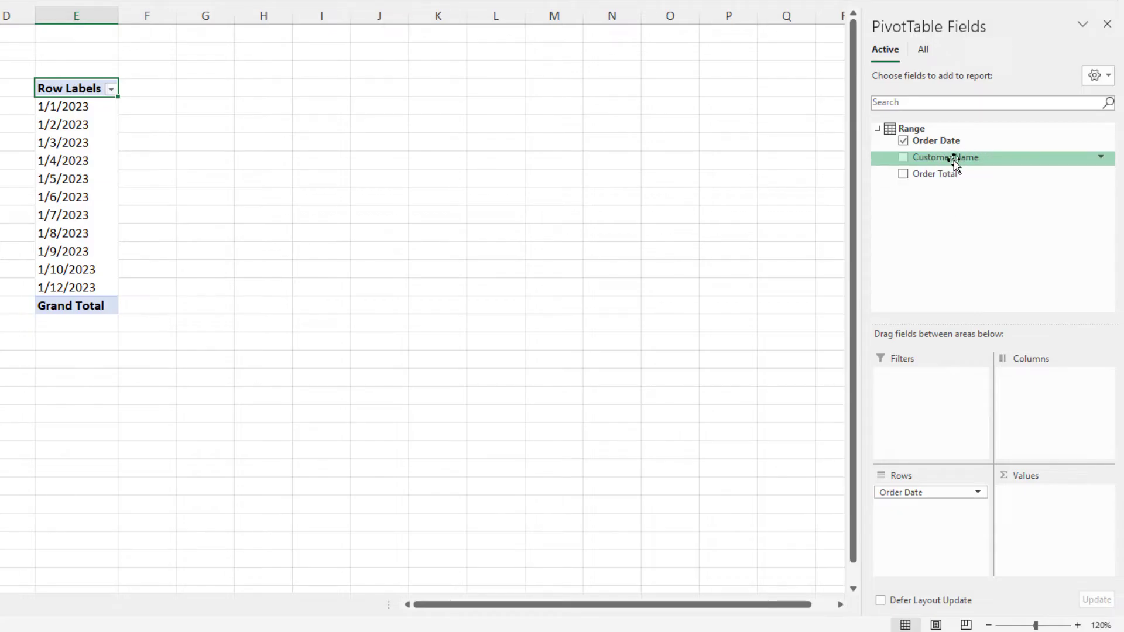
left_click_drag(937, 175, 1033, 497)
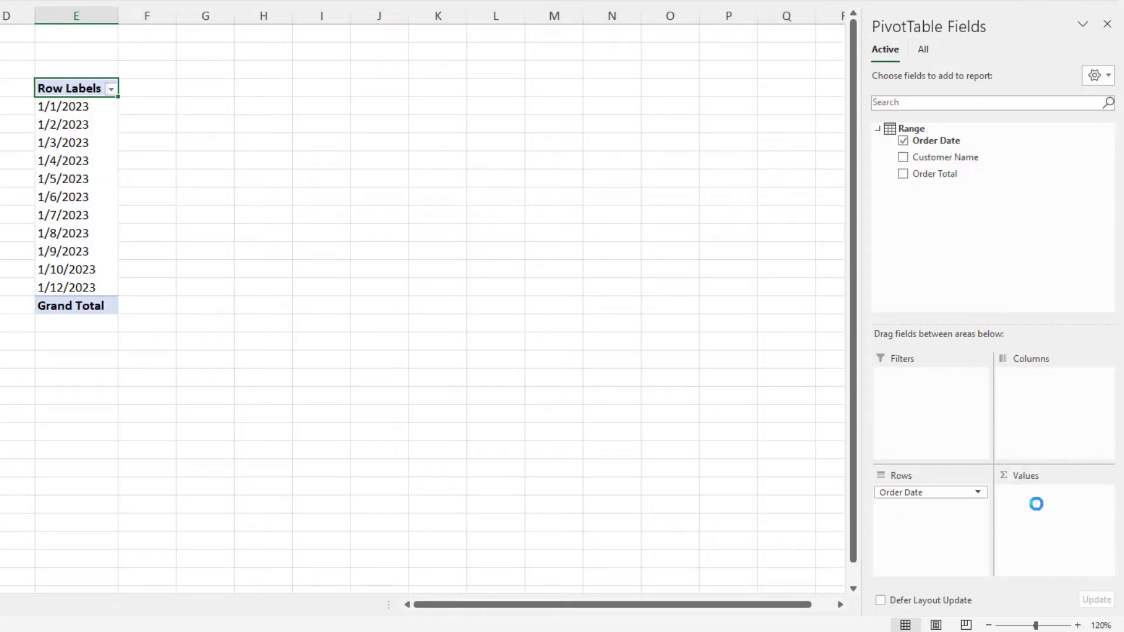
mouse_move(941, 159)
left_mouse_down()
mouse_move(1054, 301)
mouse_move(1048, 530)
left_mouse_up()
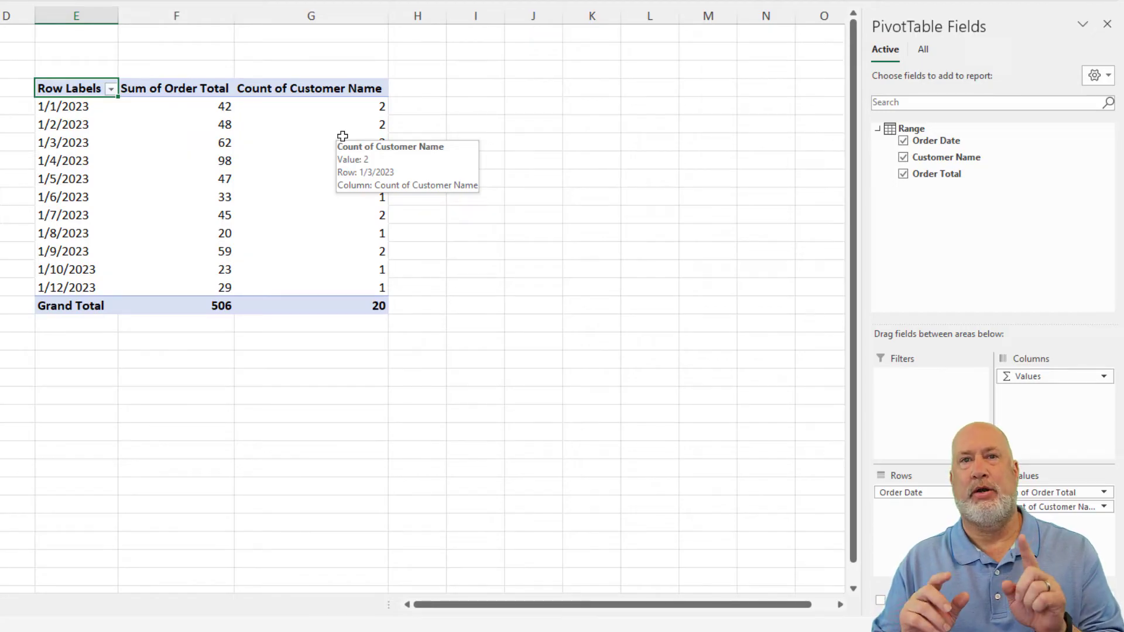
Summarize the Customer Name value field by Distinct Count instead of Count
left_click(297, 87)
right_click(297, 88)
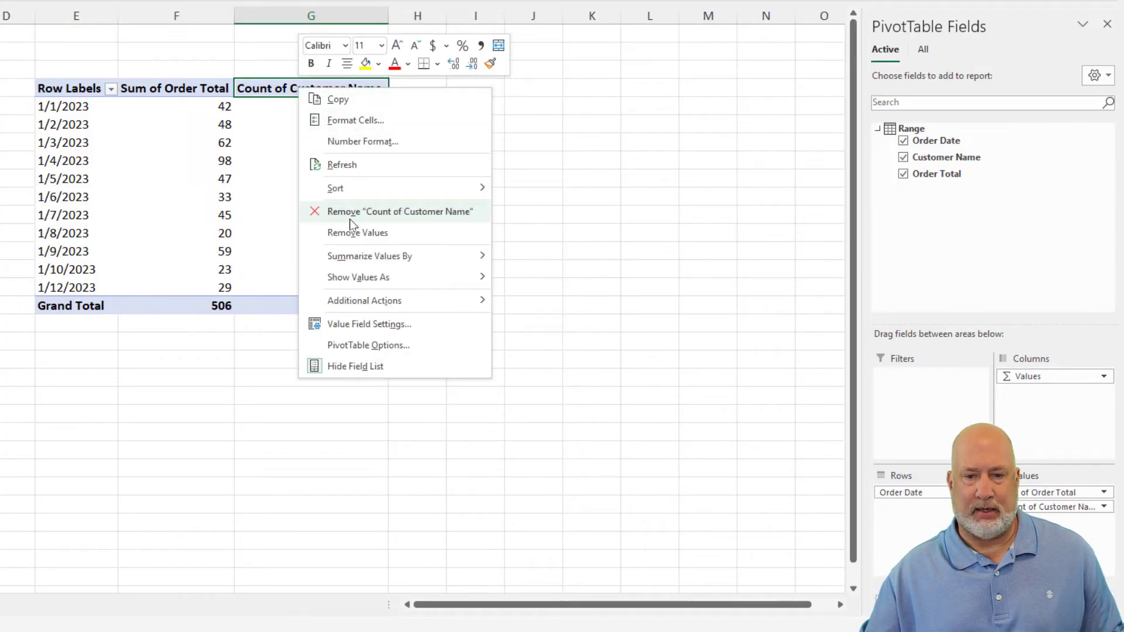
mouse_move(423, 402)
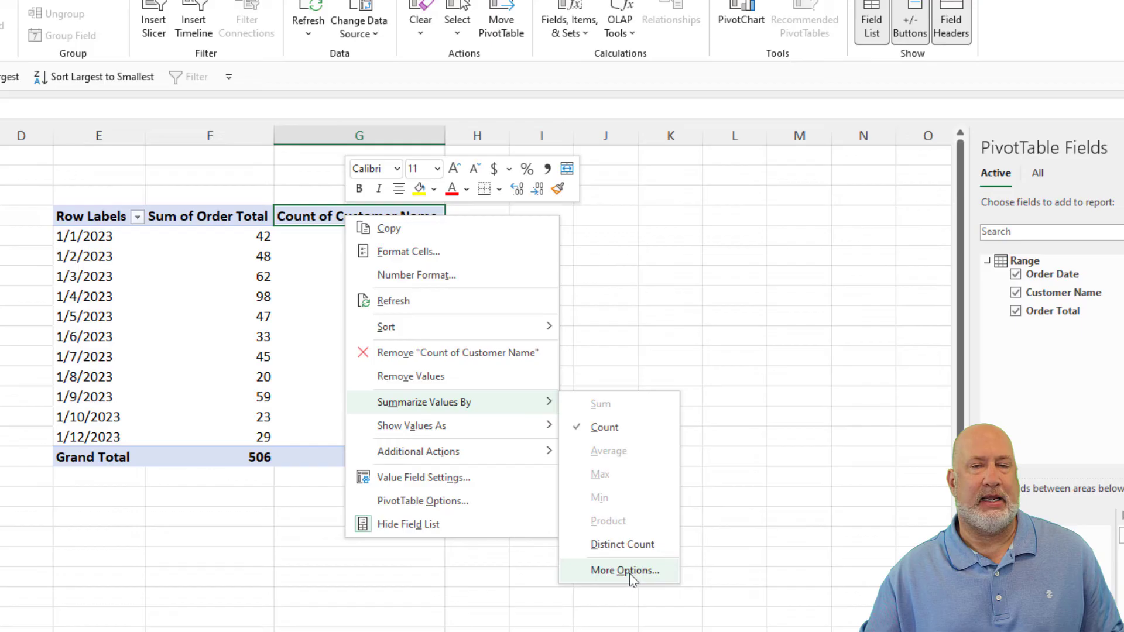
left_click(631, 571)
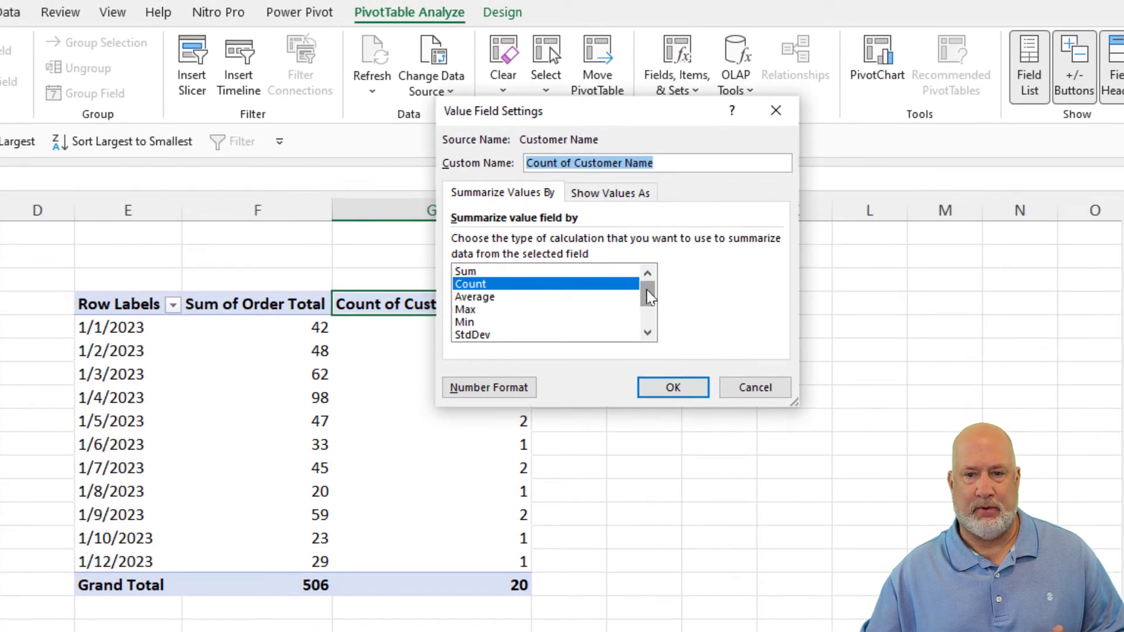
left_click_drag(648, 297, 649, 319)
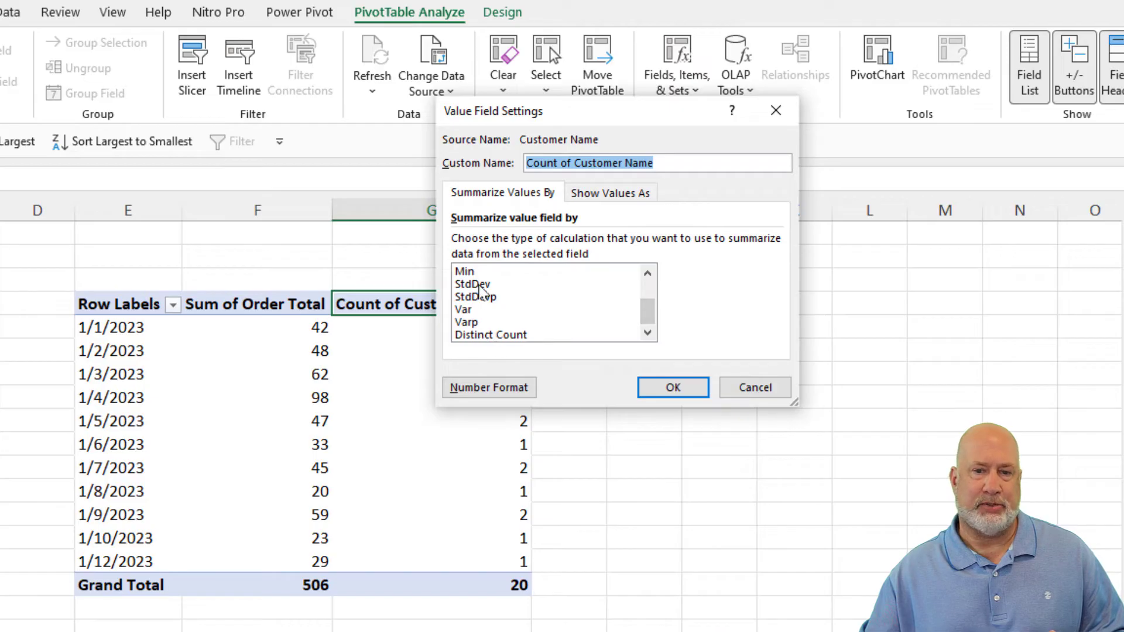
left_click(476, 336)
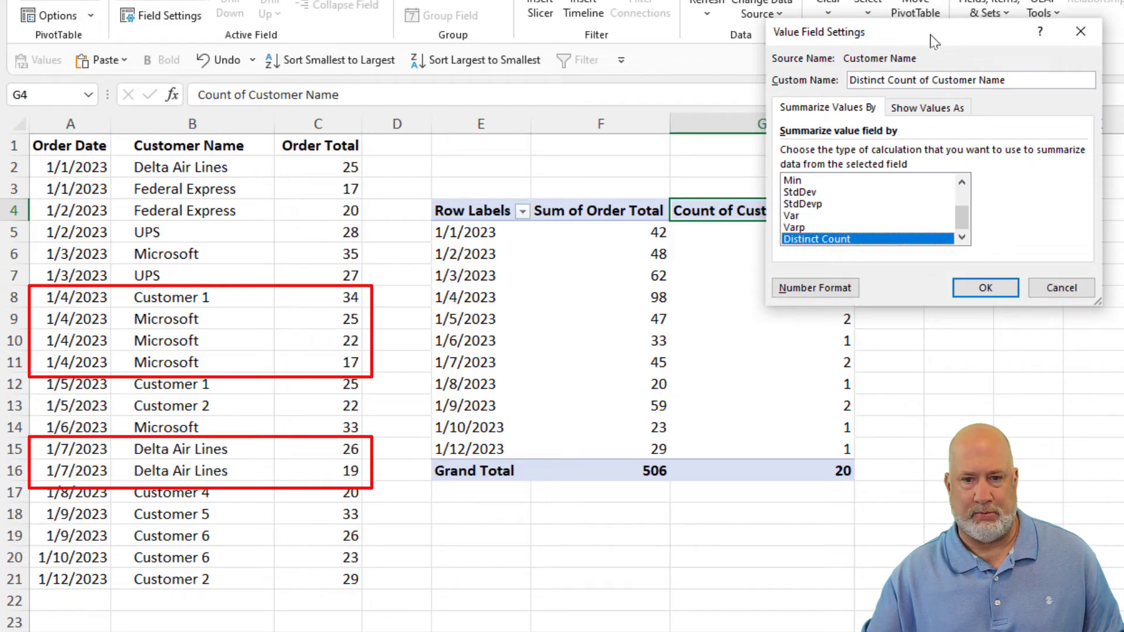
left_click_drag(931, 35, 1042, 83)
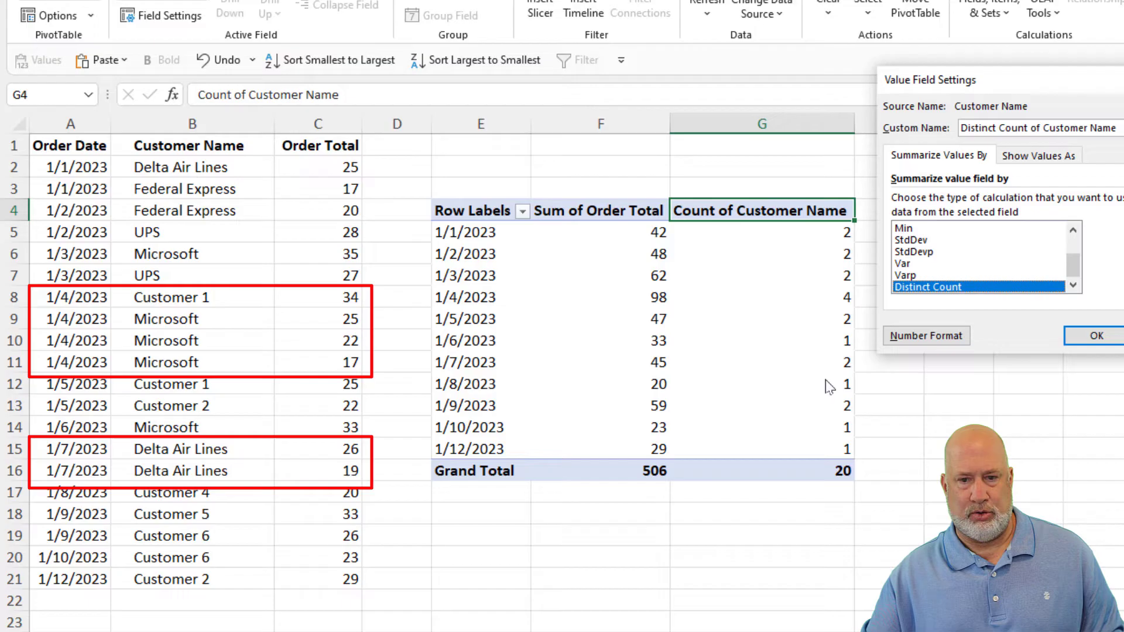
left_click(1094, 343)
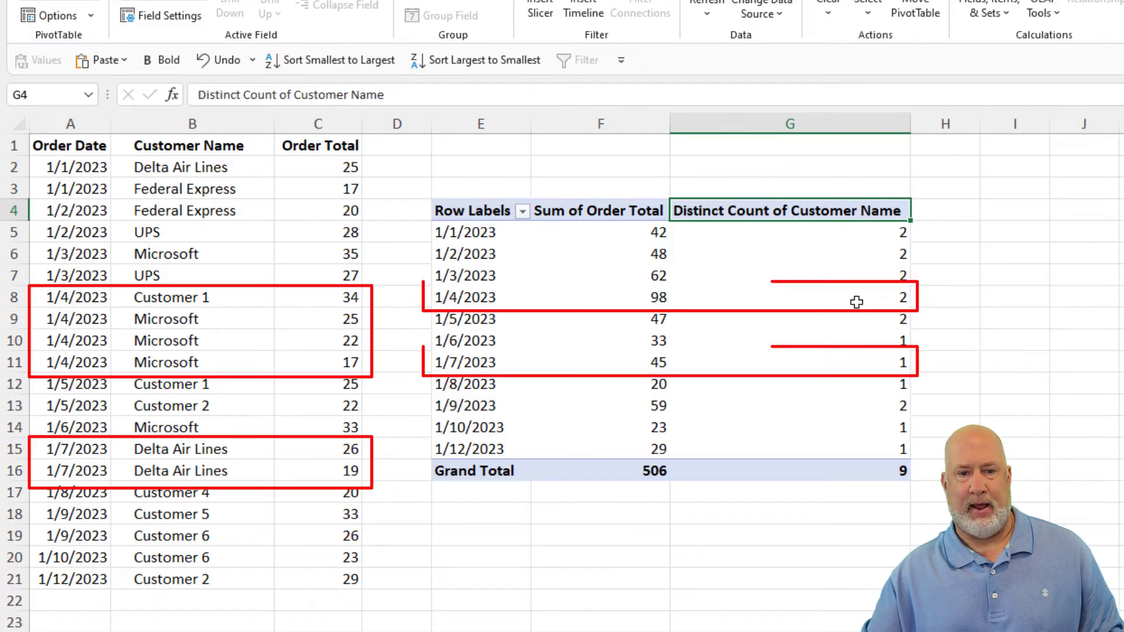
left_click(855, 300)
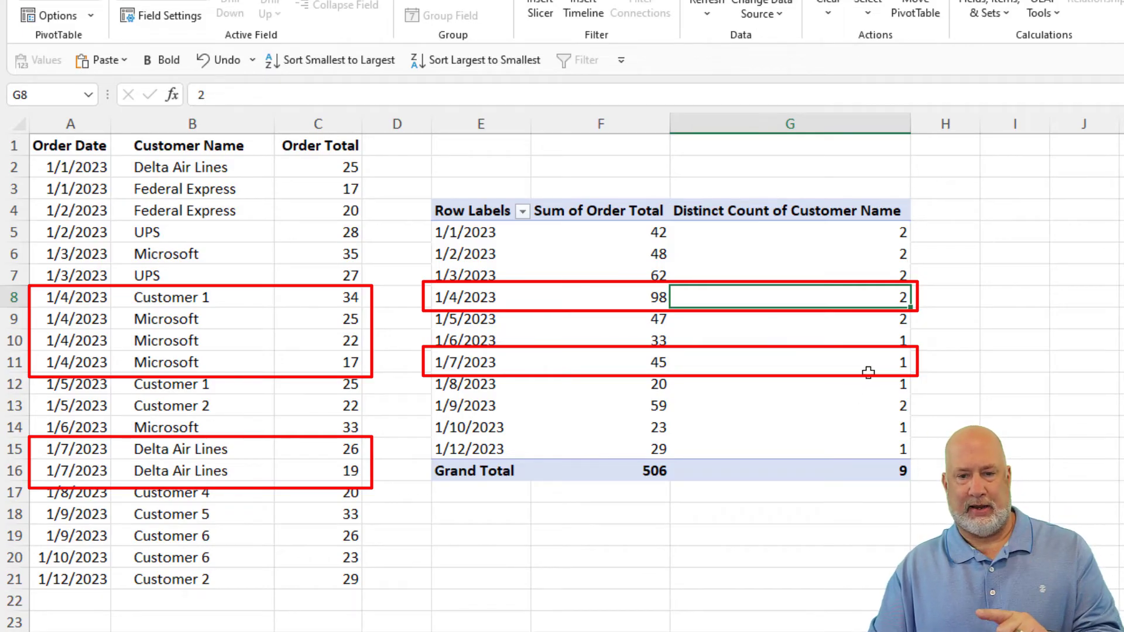
left_click(853, 466)
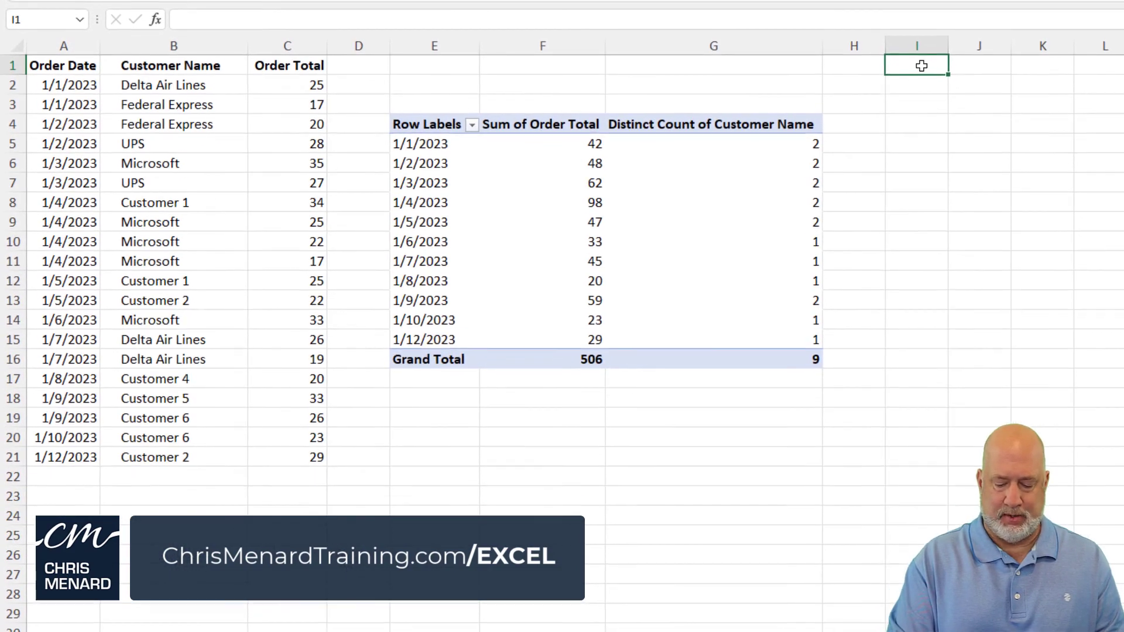
Enter =UNIQUE(B2:B21) in I1 and widen column I to fit the names
left_click(1020, 147)
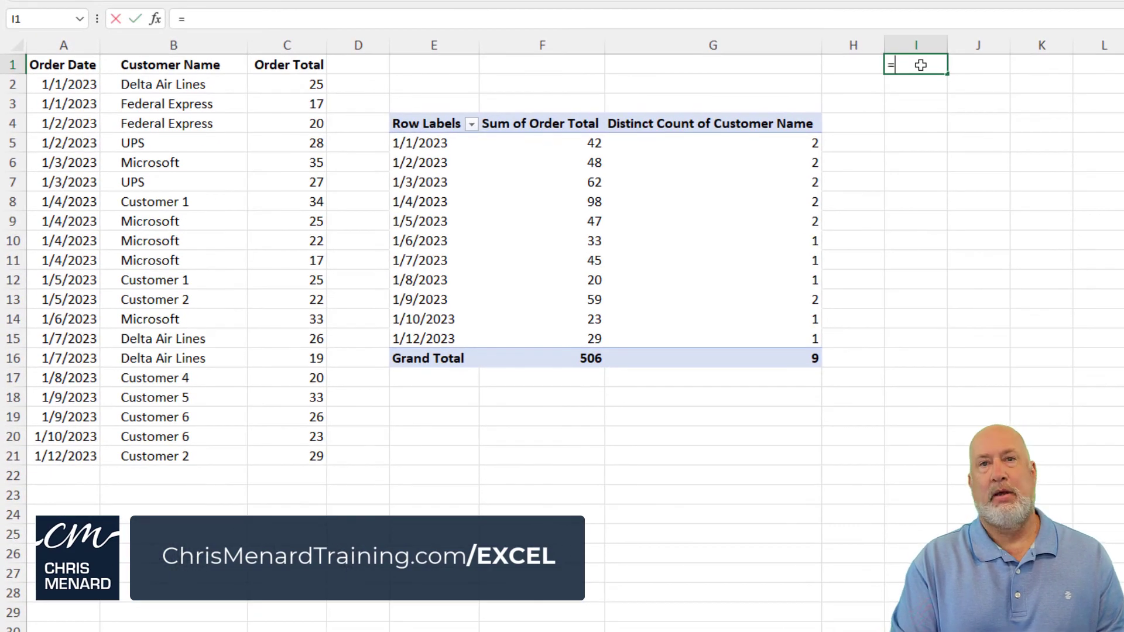
type("=un")
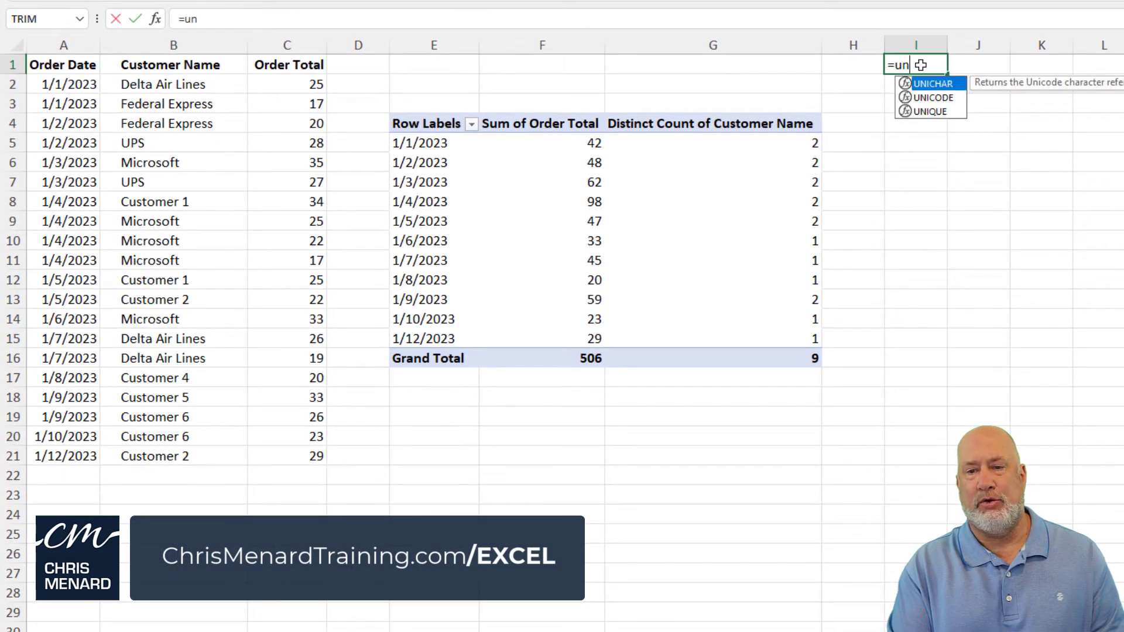
type("iq")
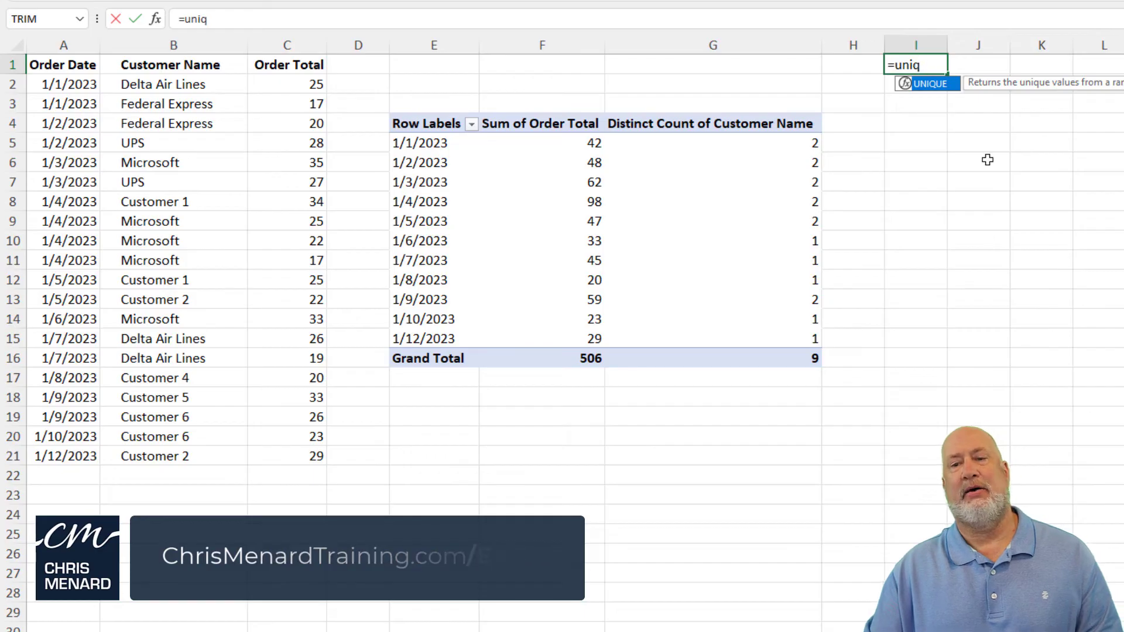
key("Tab")
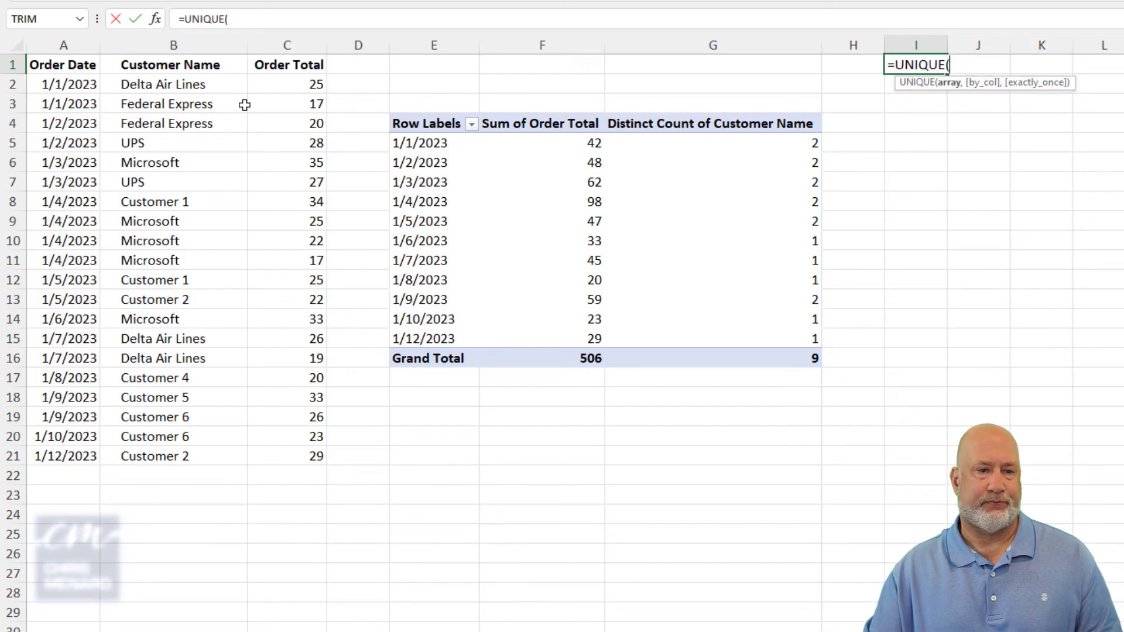
left_click_drag(186, 89, 214, 452)
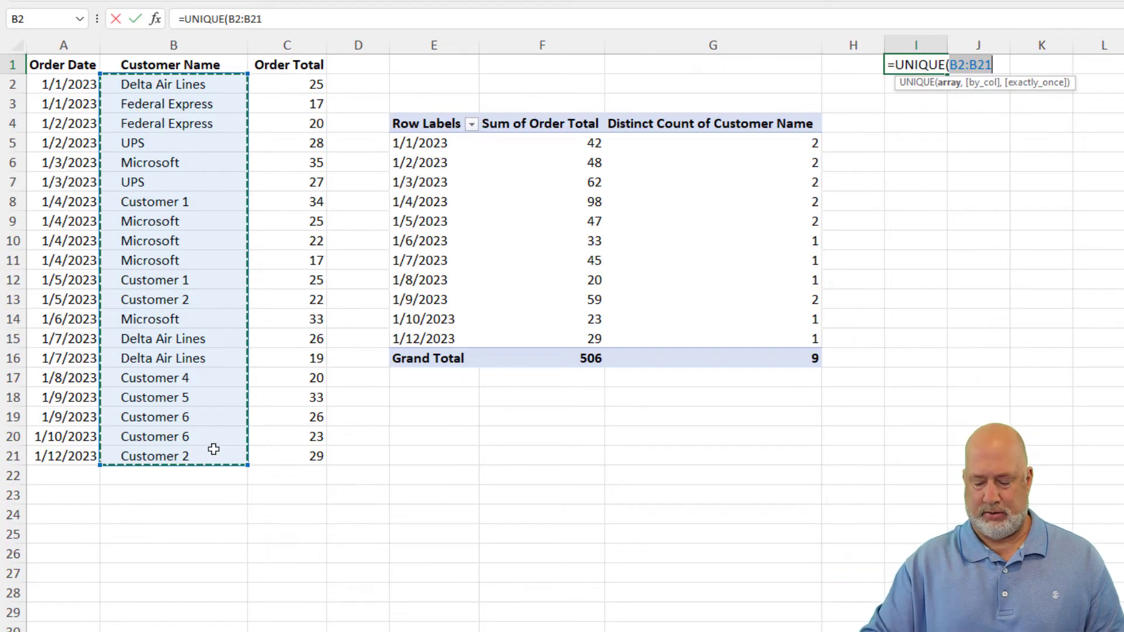
key("Return")
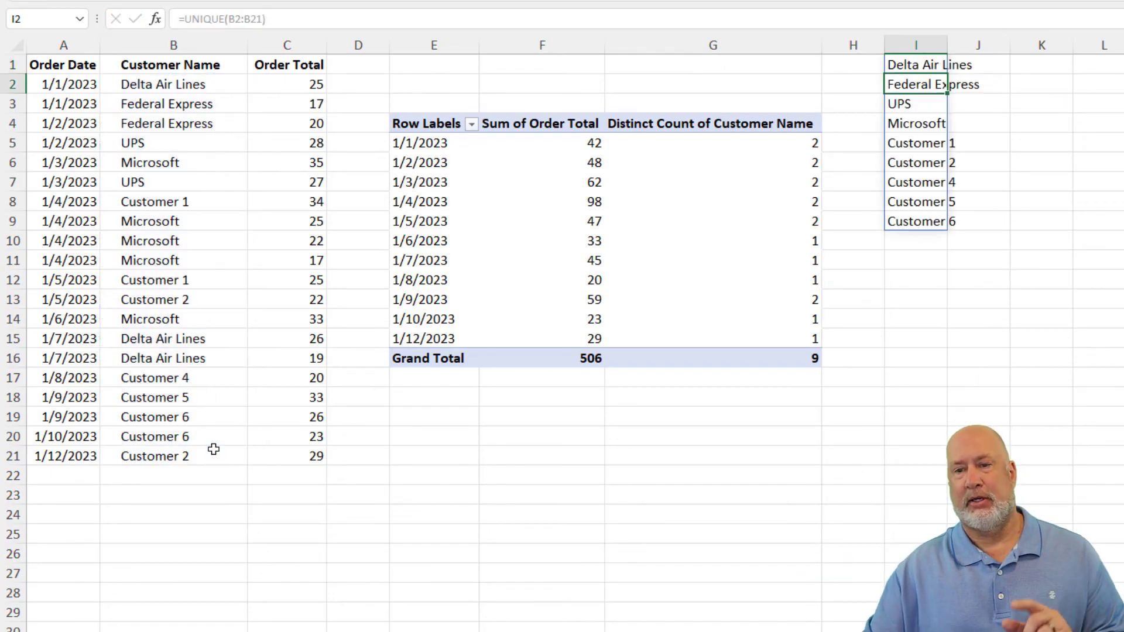
mouse_move(947, 46)
left_mouse_down()
mouse_move(996, 45)
mouse_move(943, 111)
mouse_move(928, 221)
left_mouse_up()
left_click(949, 64)
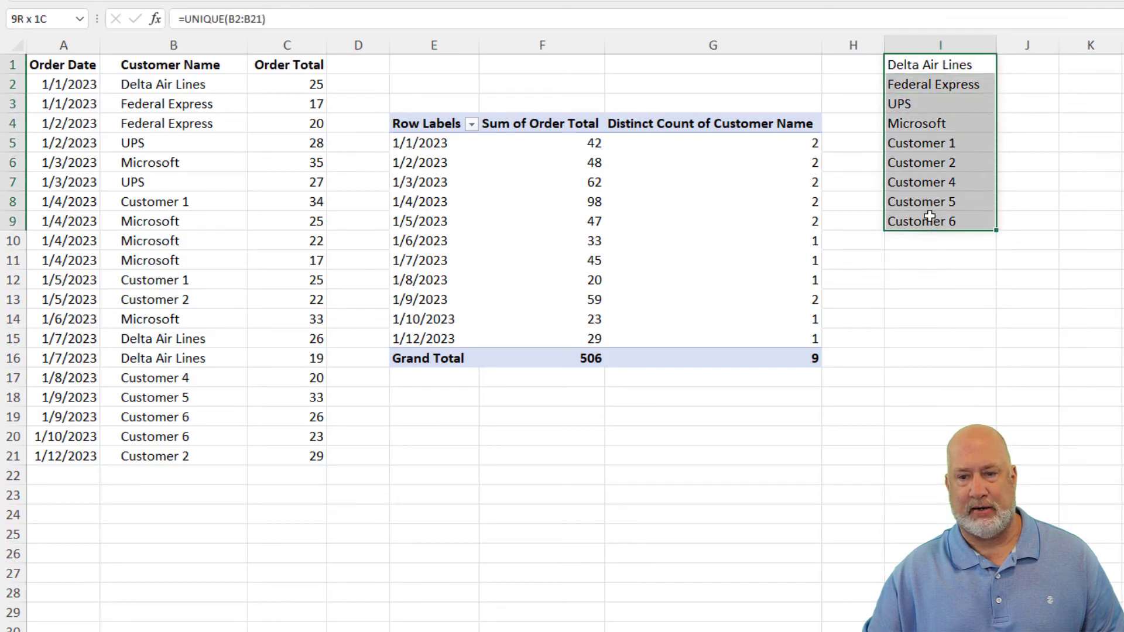